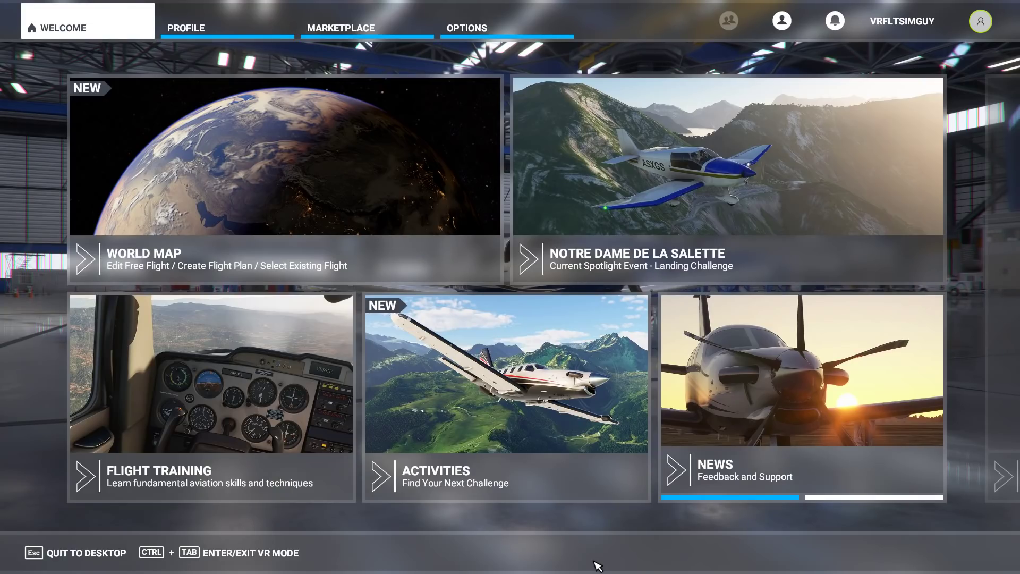
- Switch from Microsoft Flight Simulator to the Mixed Reality Portal window with Alt+Tab
{"action": "key", "text": "alt+Tab"}
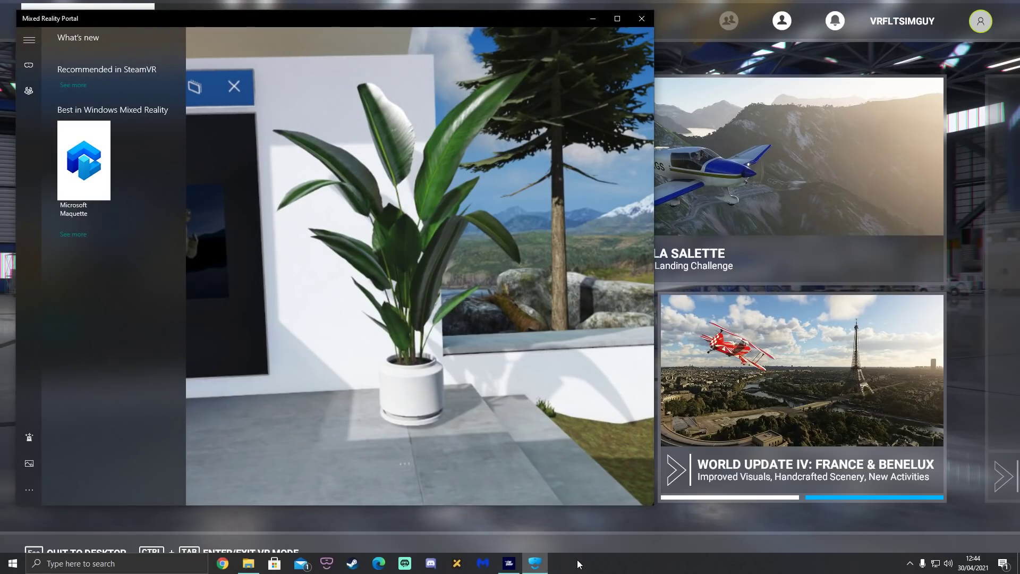
- Launch OpenXR Developer Tools from the taskbar, then reposition and enlarge its window
{"action": "left_click", "coordinate": [327, 564]}
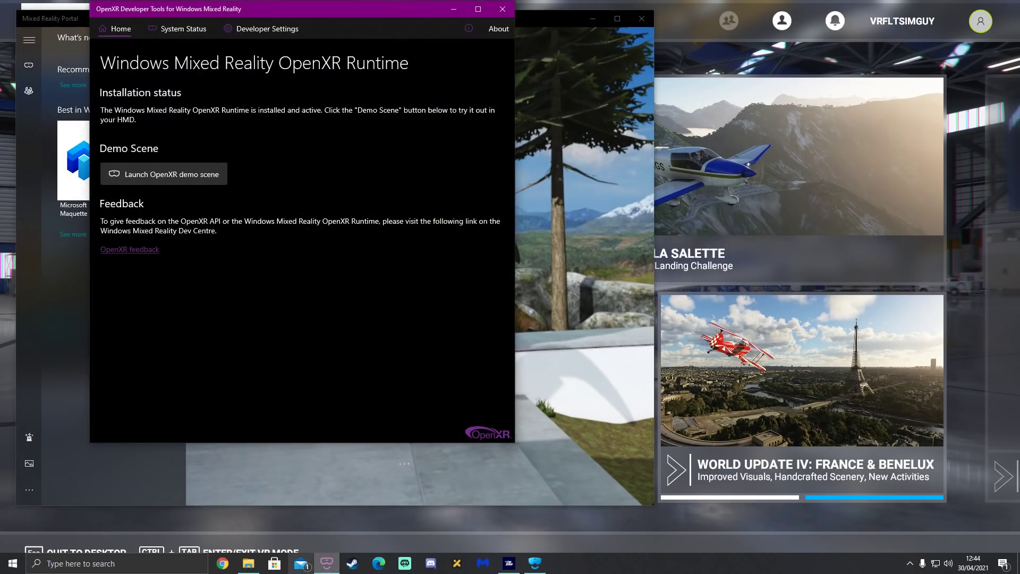
{"action": "left_click_drag", "start_coordinate": [364, 5], "coordinate": [377, 37]}
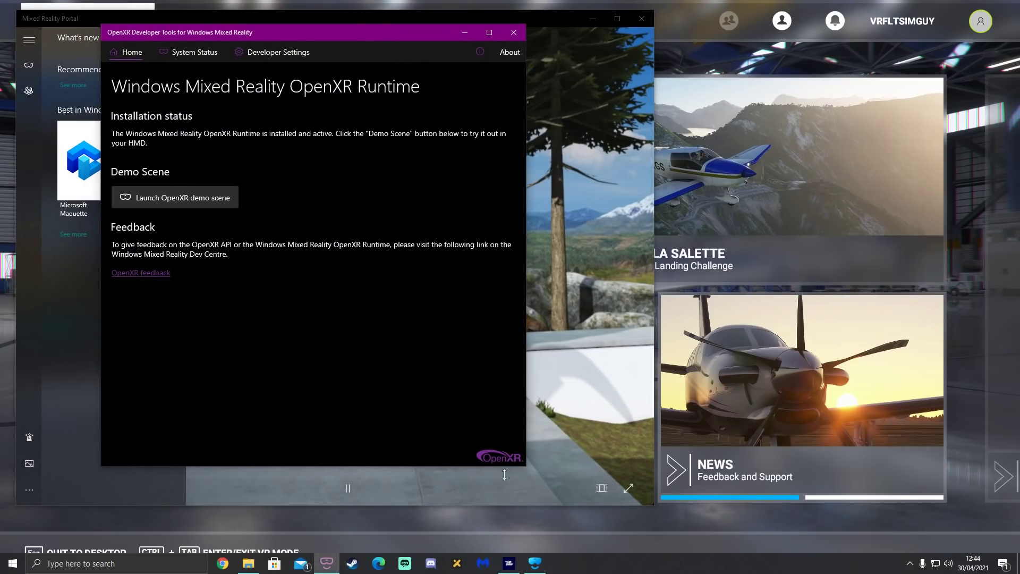
{"action": "left_click_drag", "start_coordinate": [523, 468], "coordinate": [776, 518]}
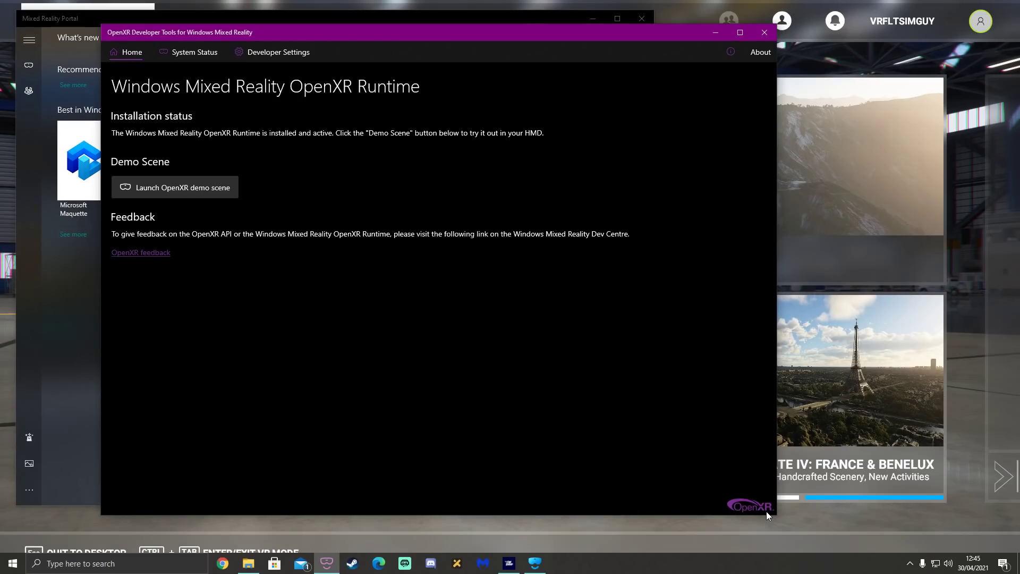
- Launch Registry Editor via a 'reg' Start search, then move and enlarge its window
{"action": "left_click", "coordinate": [13, 563]}
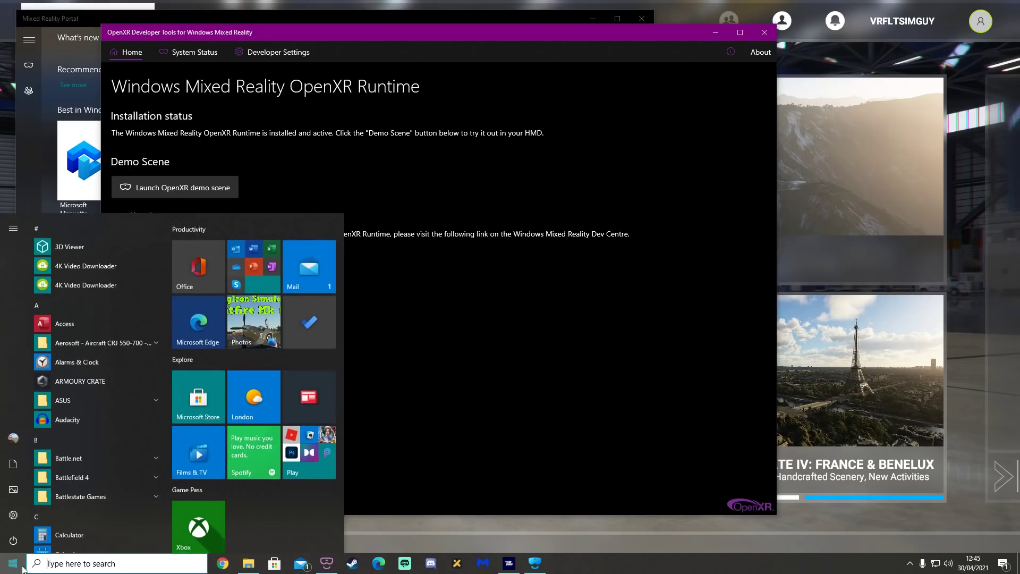
{"action": "type", "text": "reg"}
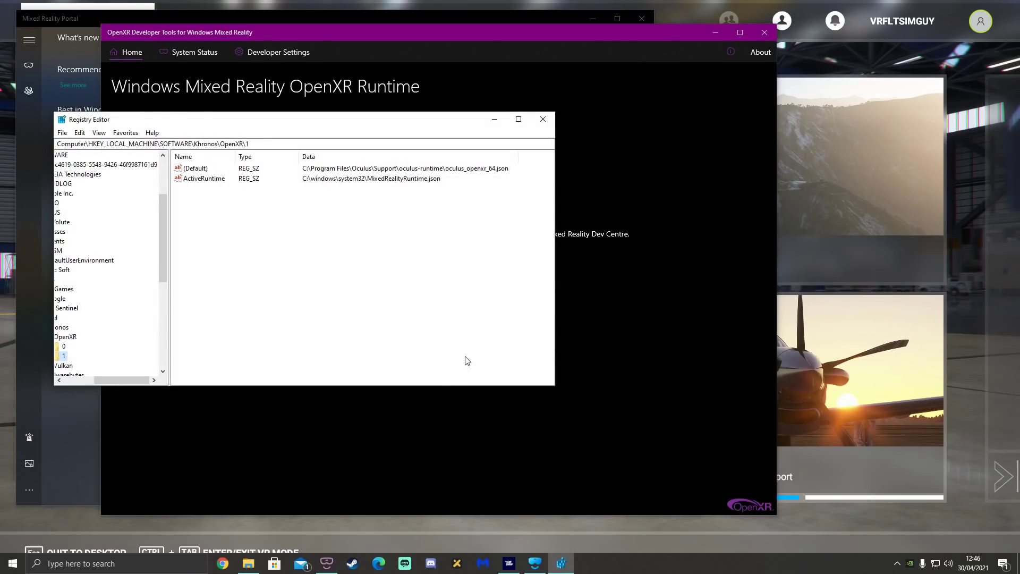
{"action": "left_click_drag", "start_coordinate": [376, 126], "coordinate": [395, 123]}
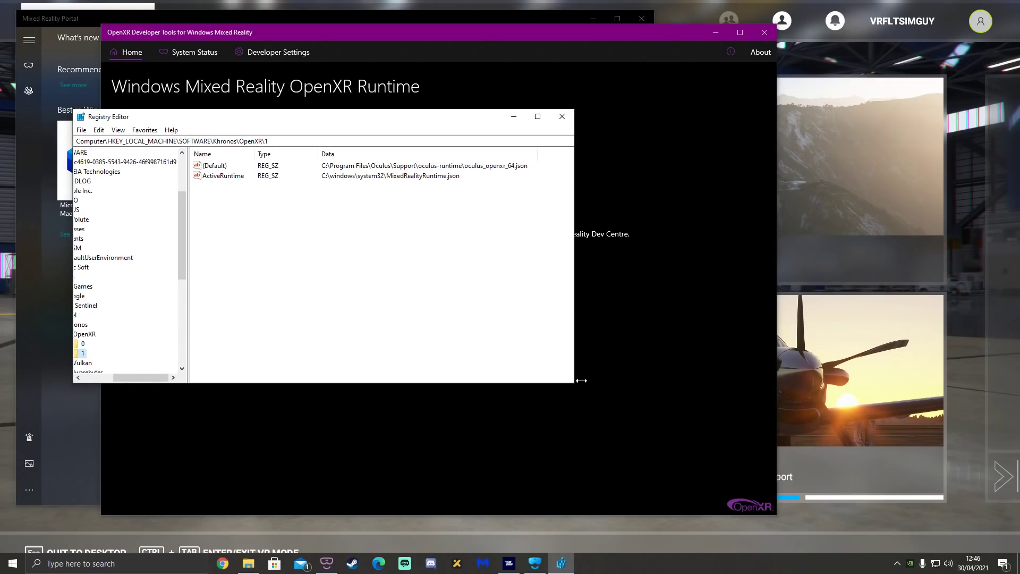
{"action": "left_click_drag", "start_coordinate": [577, 389], "coordinate": [650, 461]}
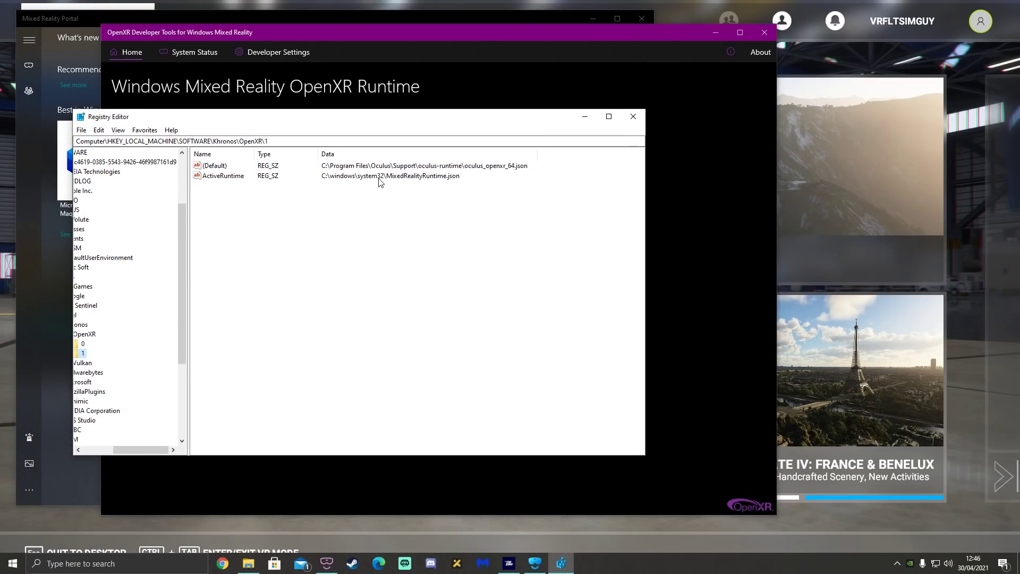
- In the Khronos OpenXR\1 key, open the (Default) value and confirm it unchanged
{"action": "left_click", "coordinate": [214, 180]}
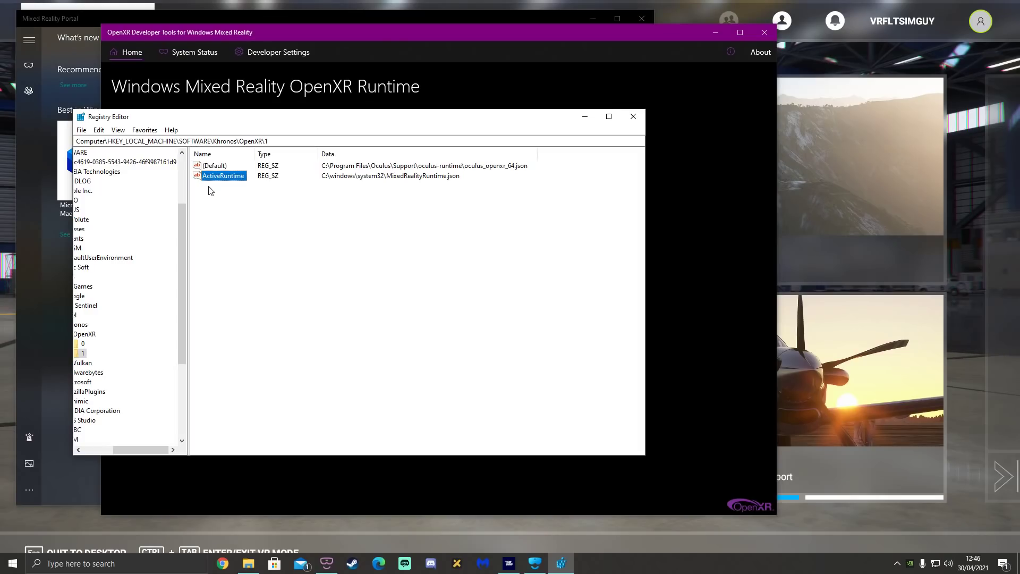
{"action": "left_click", "coordinate": [222, 166]}
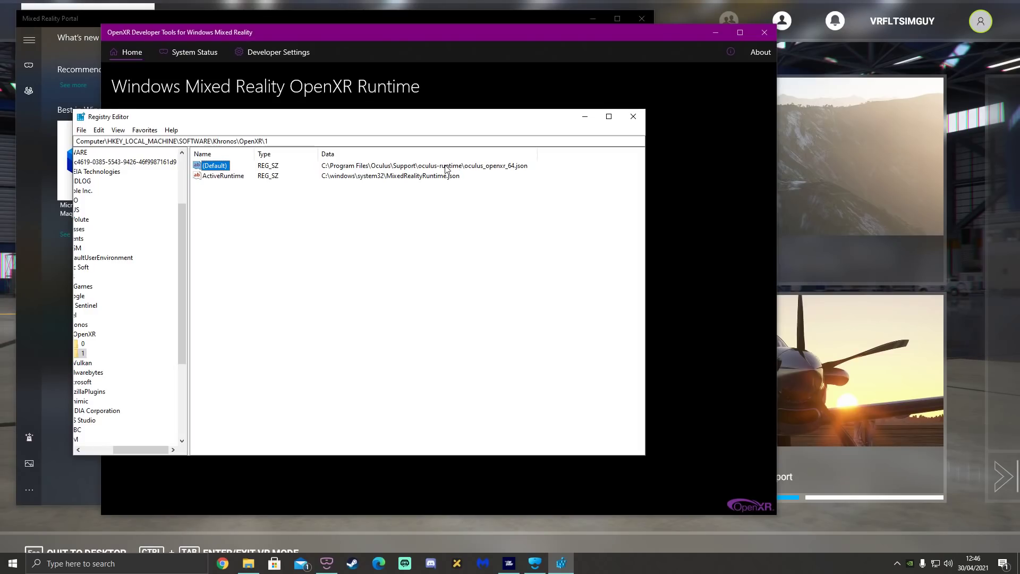
{"action": "right_click", "coordinate": [221, 168]}
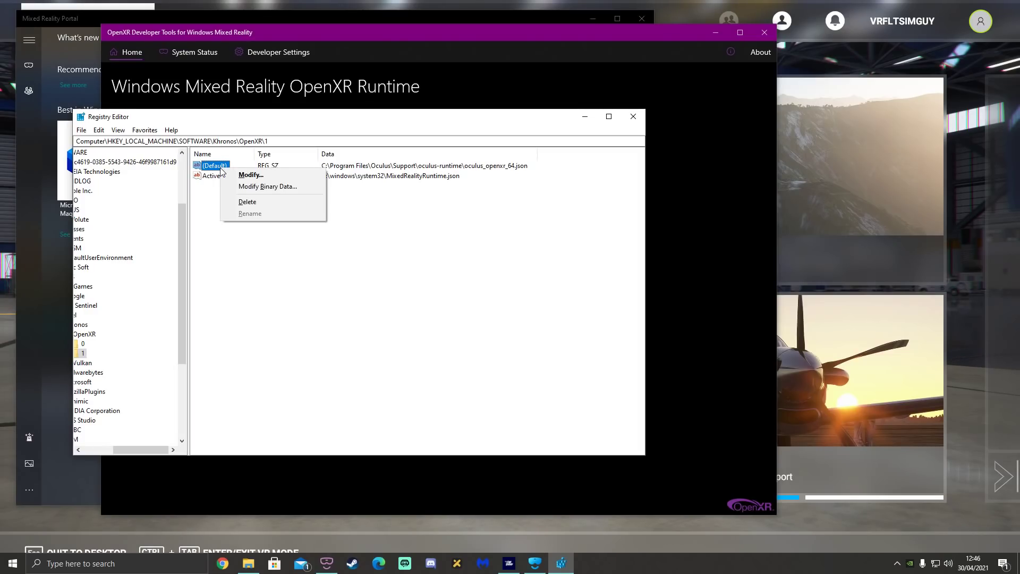
{"action": "left_click", "coordinate": [249, 177]}
{"action": "key", "text": "ctrl+c"}
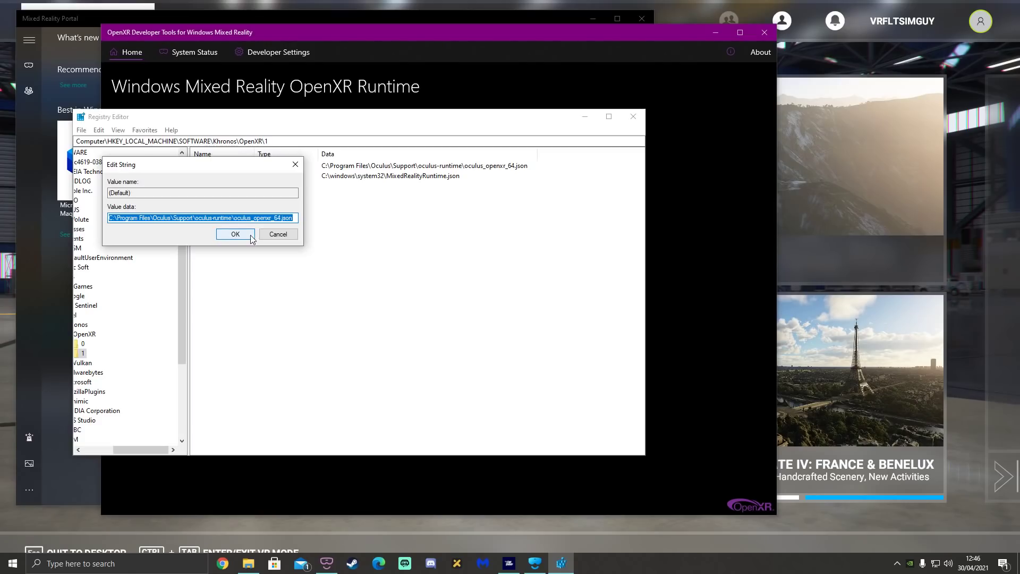
{"action": "left_click", "coordinate": [235, 234]}
- Paste the Oculus runtime path into ActiveRuntime, then cancel, keeping MixedRealityRuntime.json
{"action": "left_click", "coordinate": [223, 175]}
{"action": "right_click", "coordinate": [238, 176]}
{"action": "left_click", "coordinate": [268, 182]}
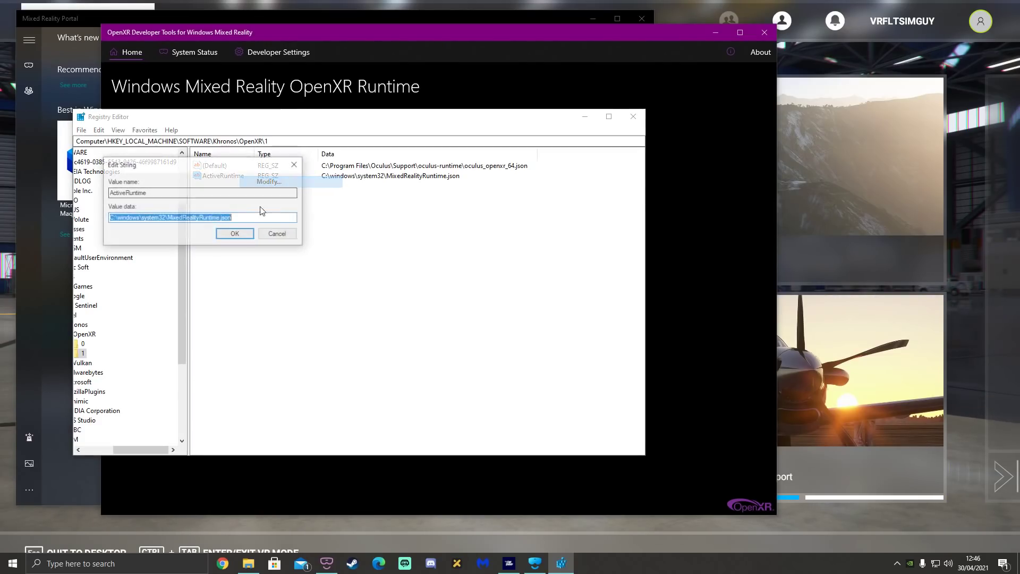
{"action": "key", "text": "ctrl+v"}
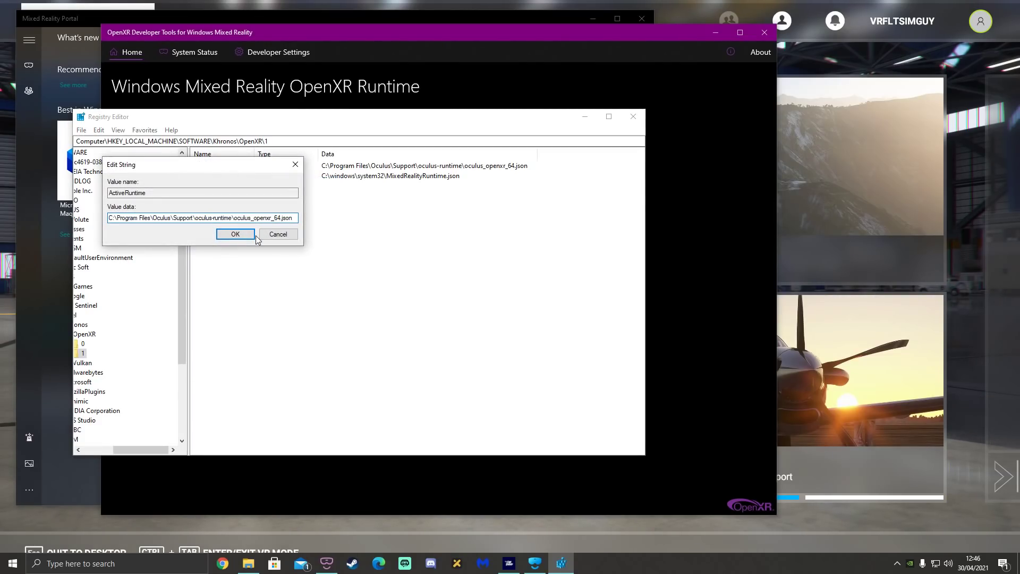
{"action": "left_click", "coordinate": [276, 234]}
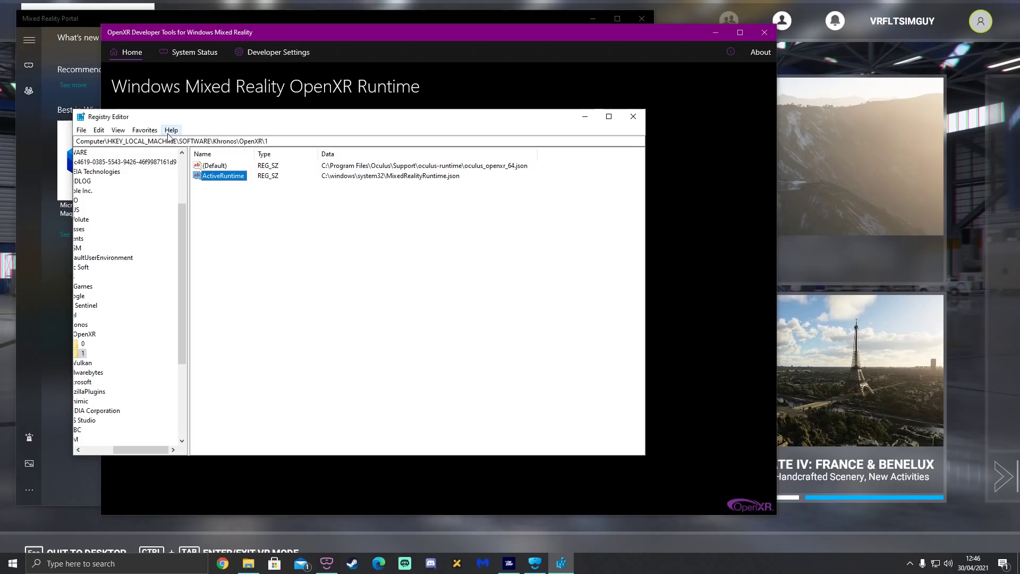
- Minimize Registry Editor and toggle the customised render scale off and back on in Developer Settings
{"action": "left_click", "coordinate": [585, 117]}
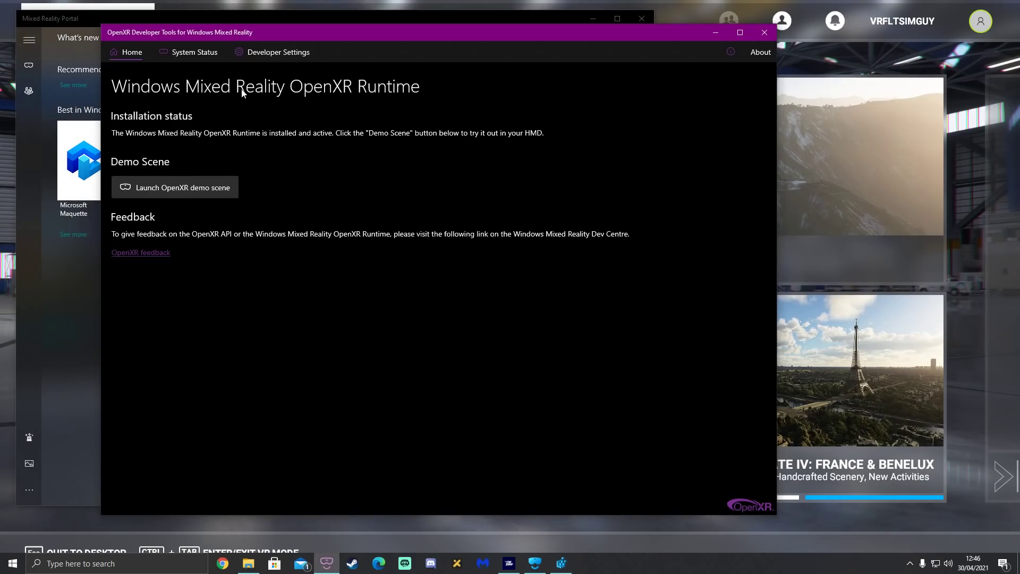
{"action": "left_click", "coordinate": [277, 53]}
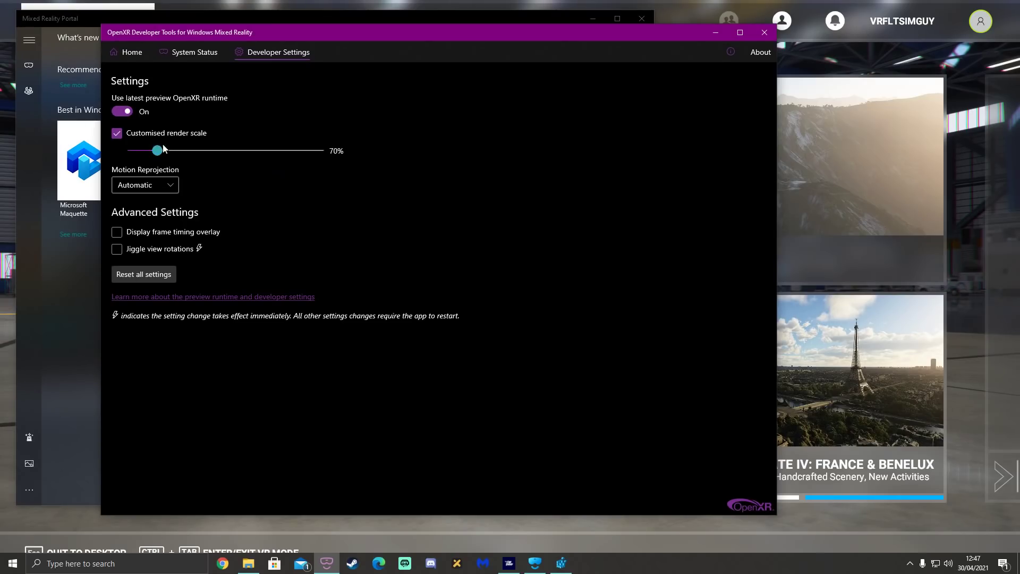
{"action": "left_click", "coordinate": [117, 133]}
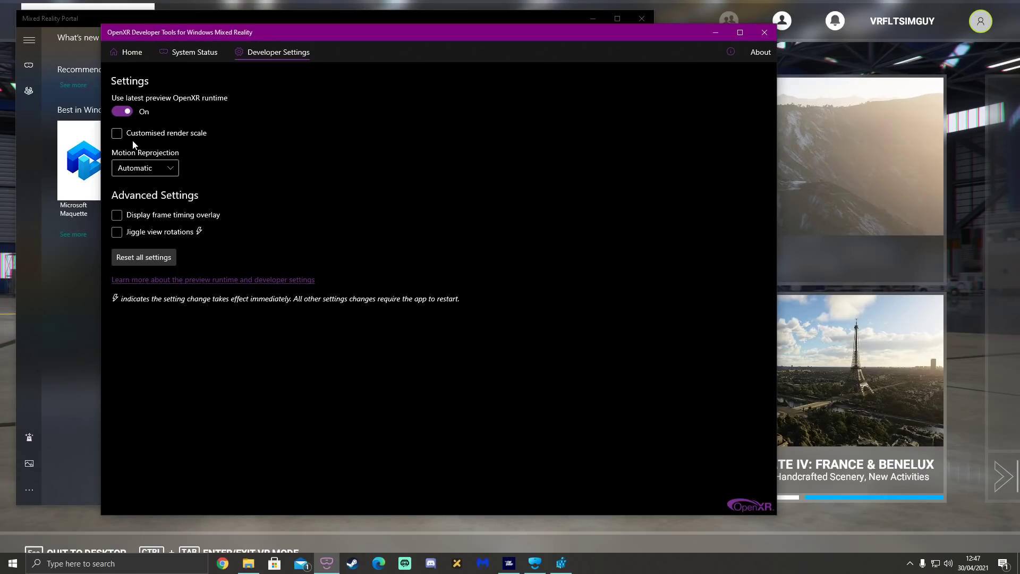
{"action": "left_click", "coordinate": [118, 136]}
- Drag the customised render scale to 70%, then bring up Flight Simulator's options
{"action": "mouse_move", "coordinate": [171, 151]}
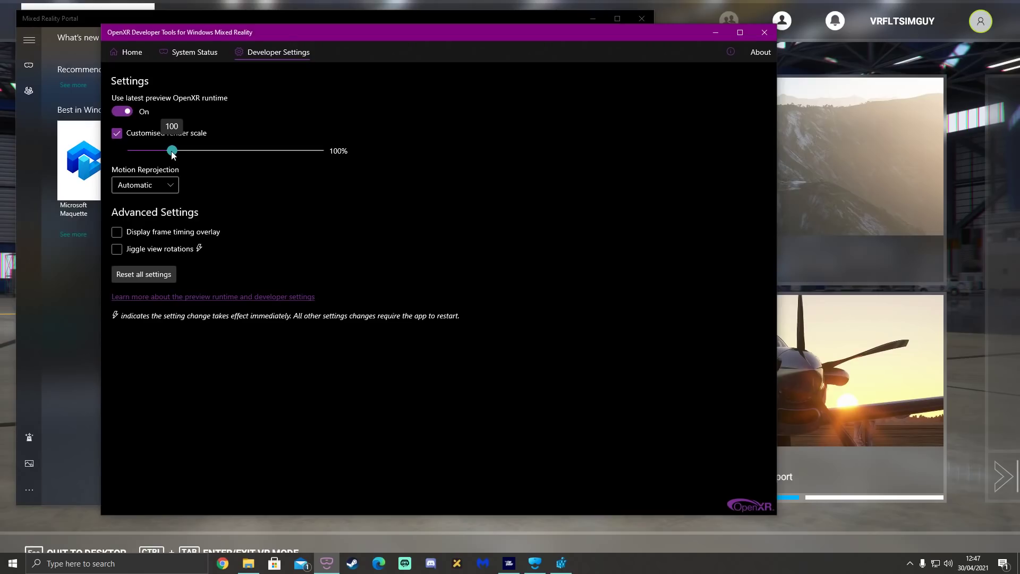
{"action": "left_click_drag", "start_coordinate": [173, 154], "coordinate": [157, 154]}
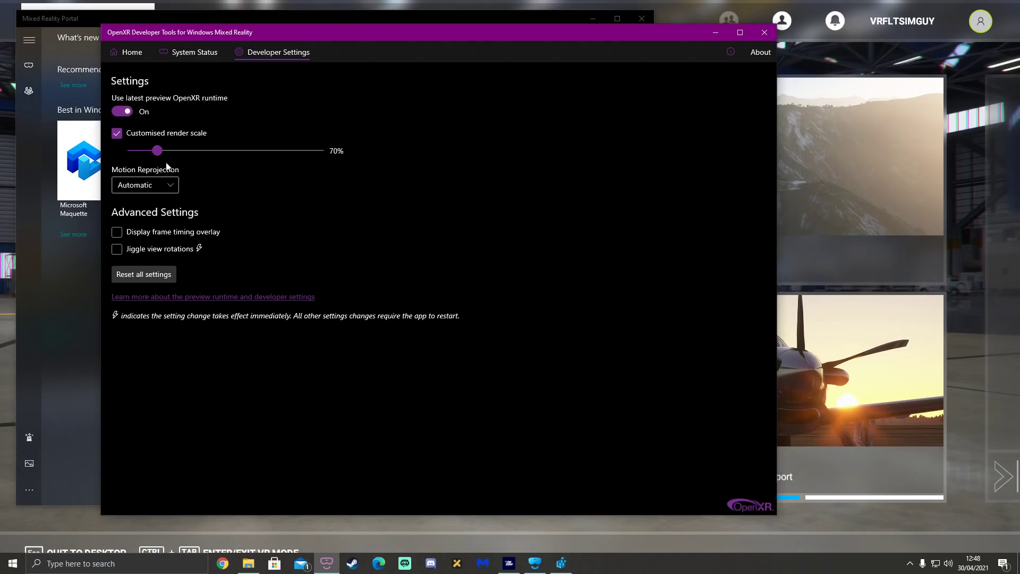
{"action": "left_click_drag", "start_coordinate": [158, 152], "coordinate": [157, 152]}
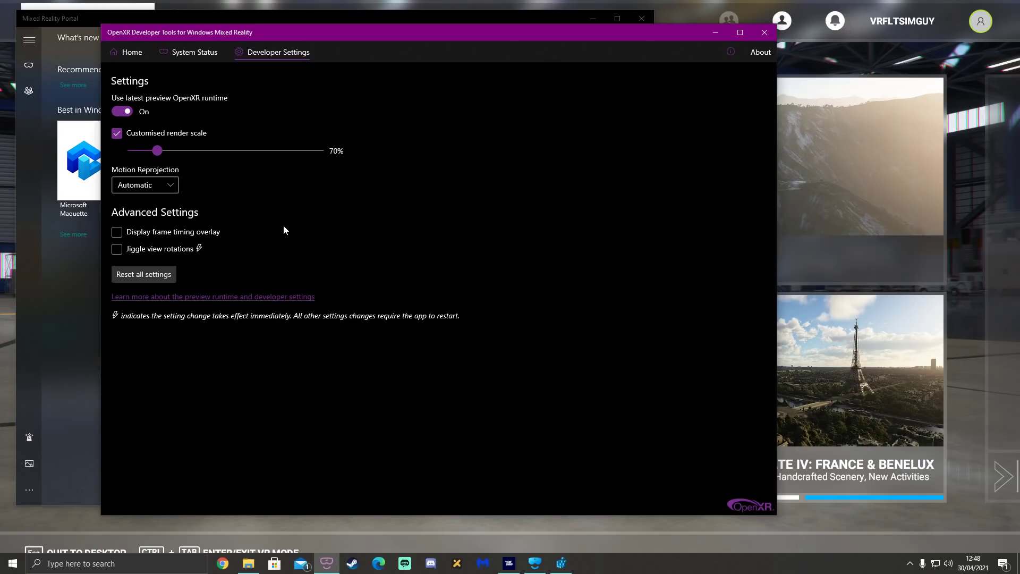
{"action": "key", "text": "alt+Tab"}
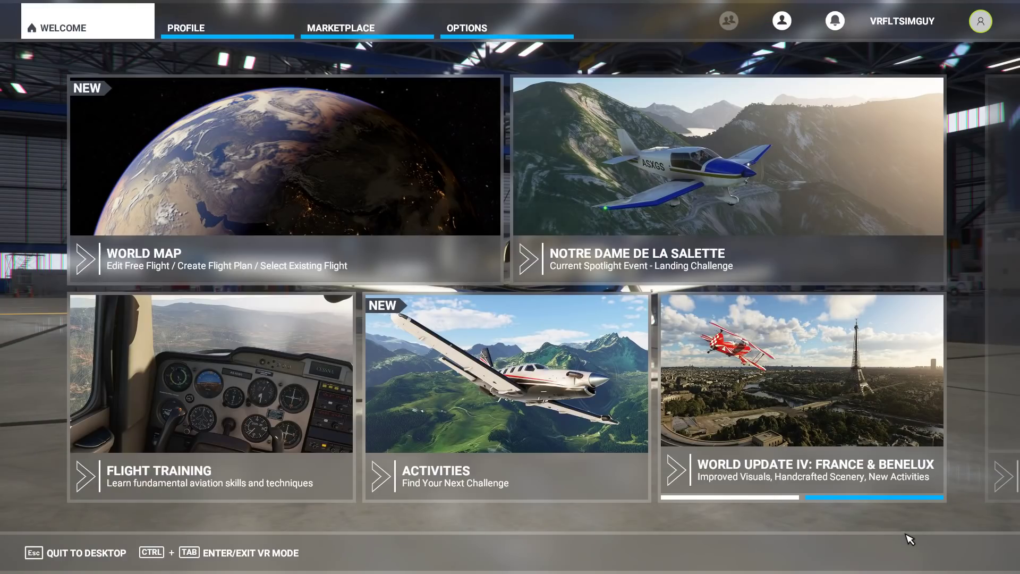
{"action": "left_click", "coordinate": [518, 30]}
- Switch the sim's General graphics settings from the PC profile to VR, then return to OpenXR tools
{"action": "left_click", "coordinate": [348, 330]}
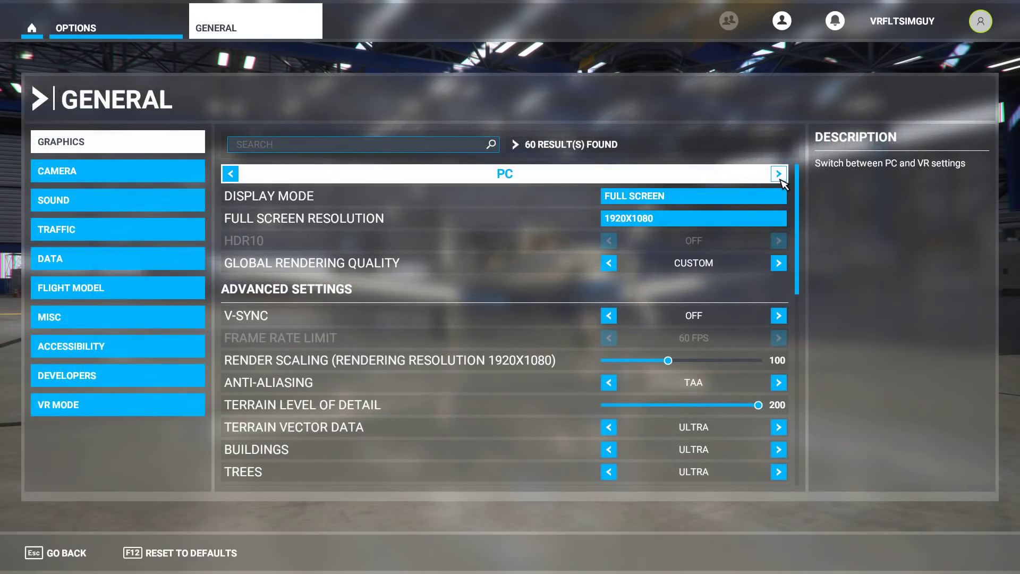
{"action": "left_click", "coordinate": [778, 174]}
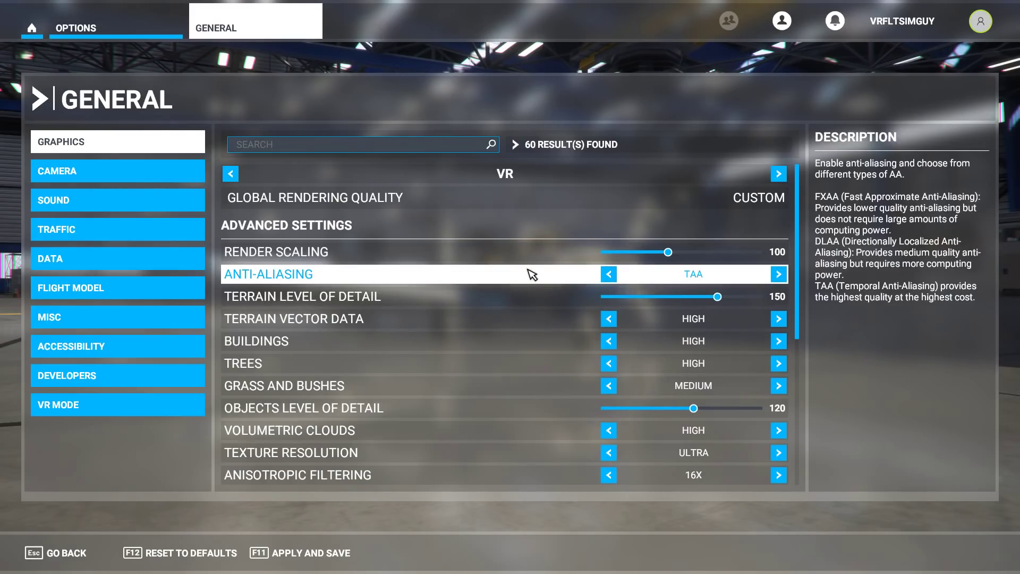
{"action": "key", "text": "alt+Tab"}
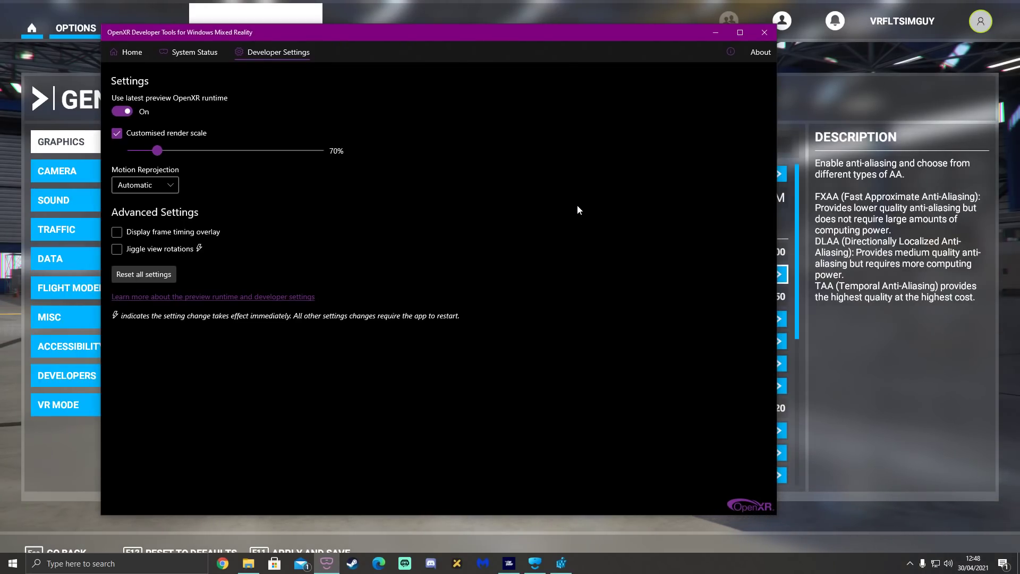
{"action": "left_click", "coordinate": [672, 18]}
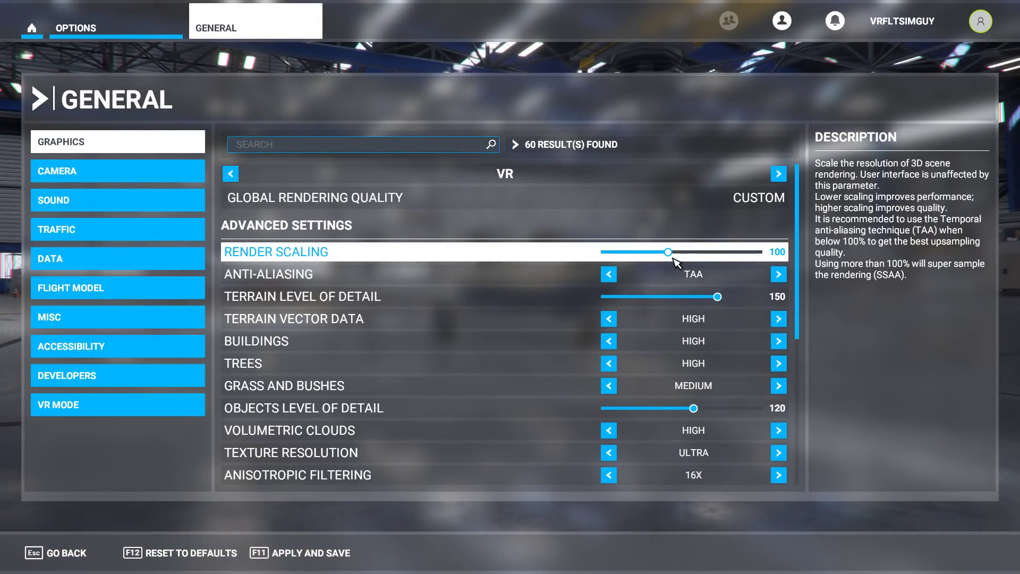
{"action": "left_click_drag", "start_coordinate": [670, 256], "coordinate": [644, 258]}
{"action": "left_click_drag", "start_coordinate": [645, 257], "coordinate": [669, 265]}
{"action": "key", "text": "alt+Tab"}
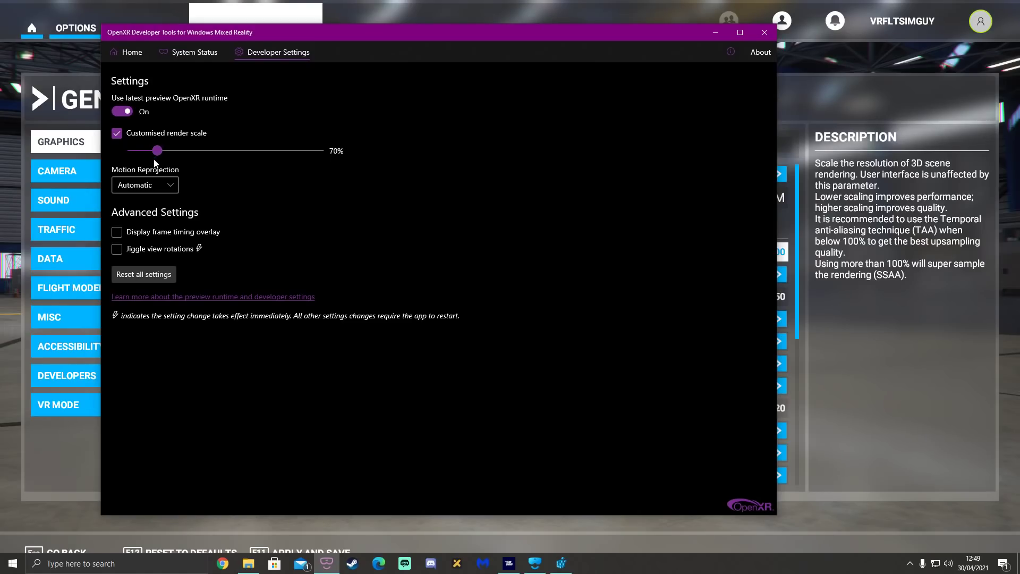
{"action": "key", "text": "alt+Tab"}
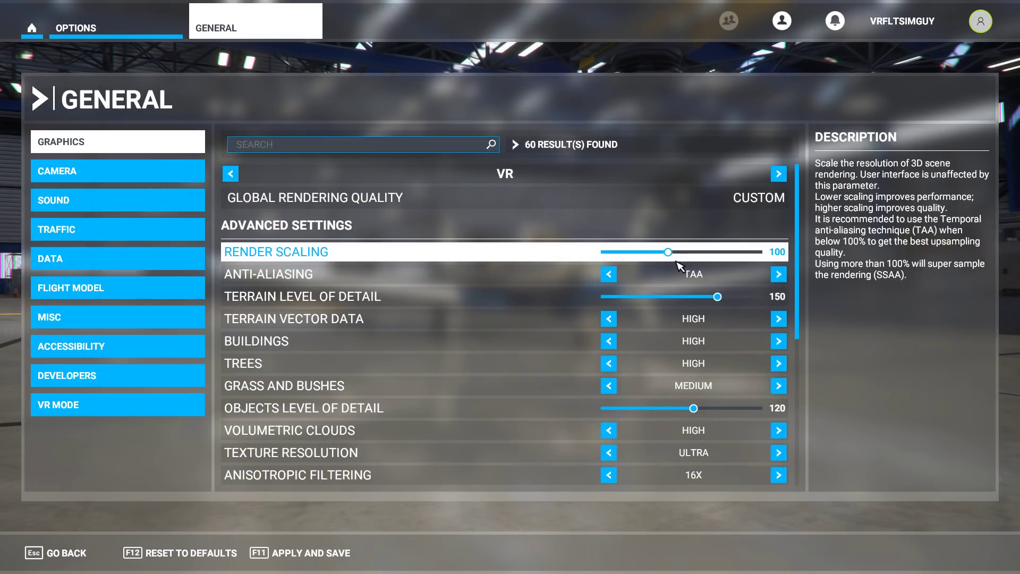
- Back in OpenXR Developer Tools, keep motion reprojection set to Automatic
{"action": "key", "text": "alt+Tab"}
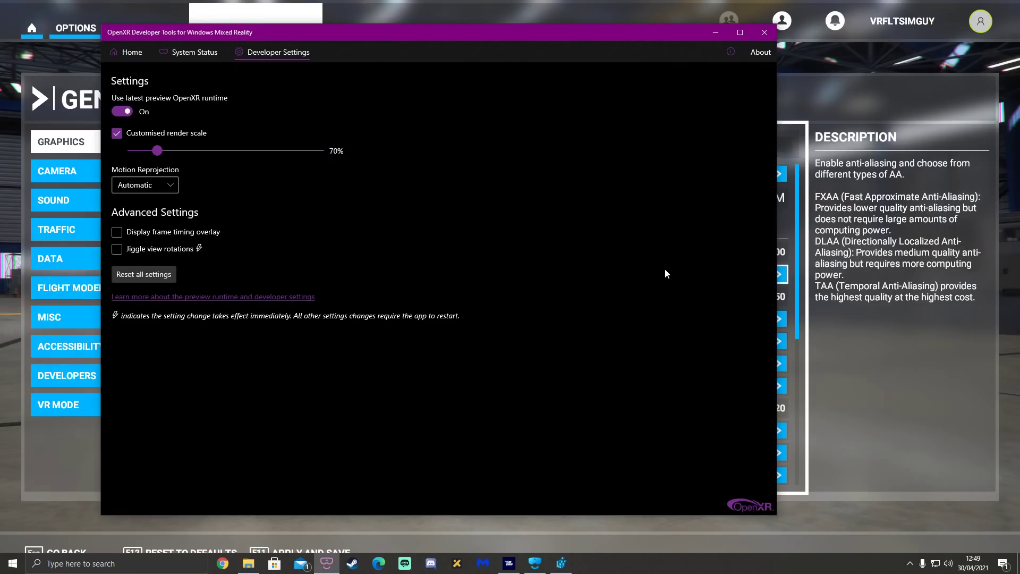
{"action": "left_click", "coordinate": [172, 189]}
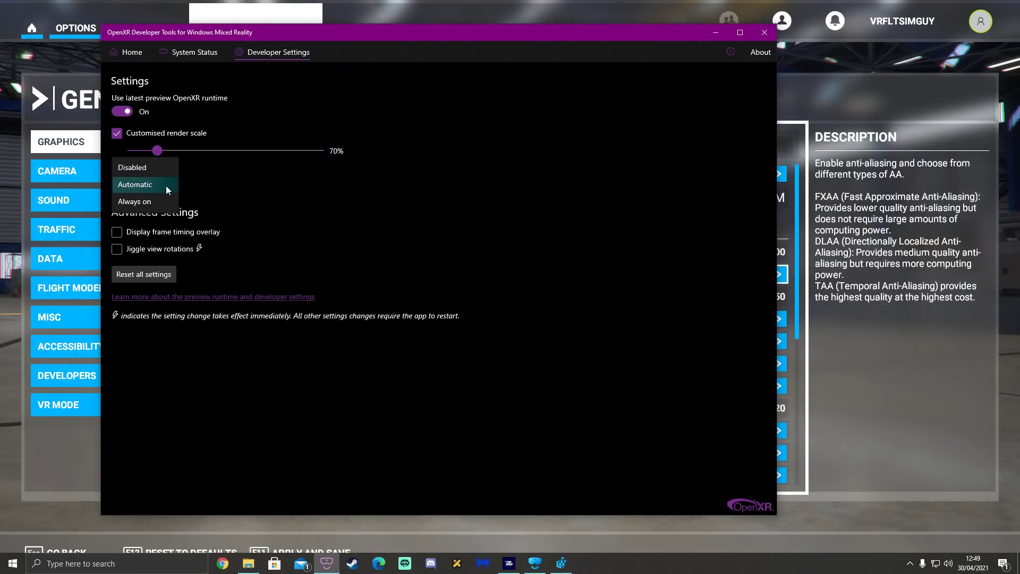
{"action": "left_click", "coordinate": [166, 188]}
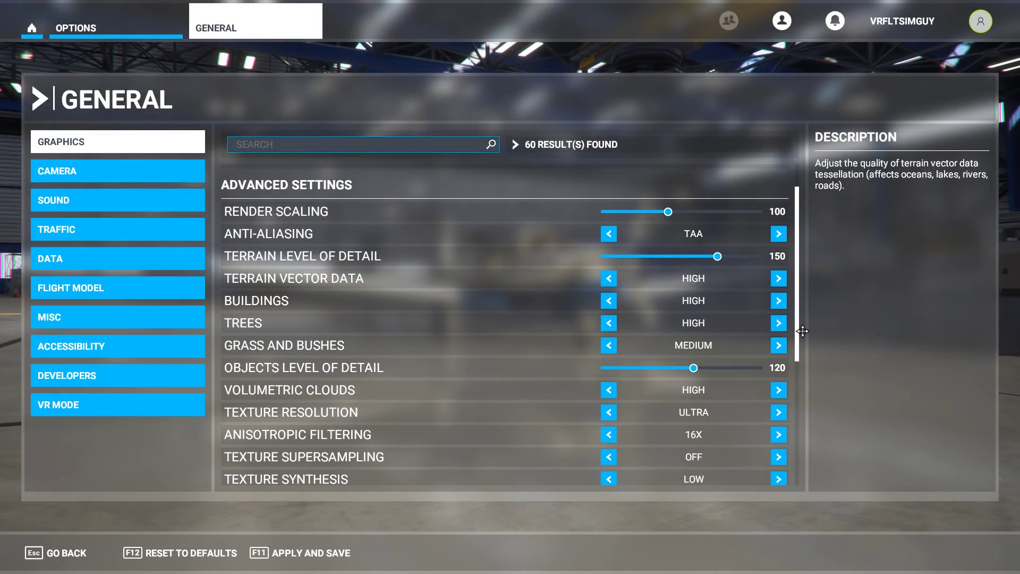
- Scroll through the sim's VR graphics settings and back to the top, then return to OpenXR tools
{"action": "scroll", "coordinate": [806, 340], "scroll_direction": "down", "scroll_amount": 1}
{"action": "scroll", "coordinate": [806, 348], "scroll_direction": "down", "scroll_amount": 1}
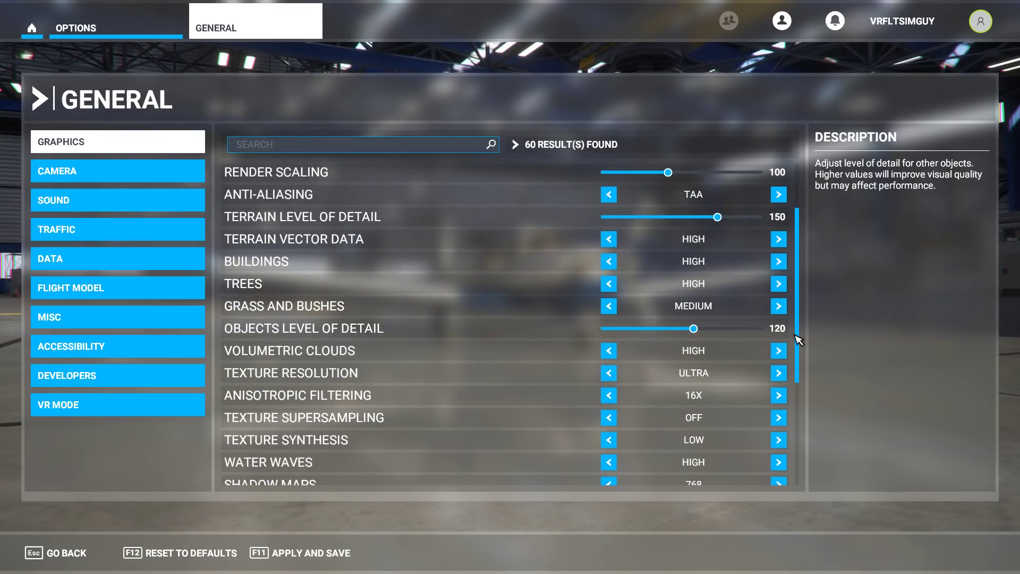
{"action": "left_click_drag", "start_coordinate": [798, 344], "coordinate": [818, 259]}
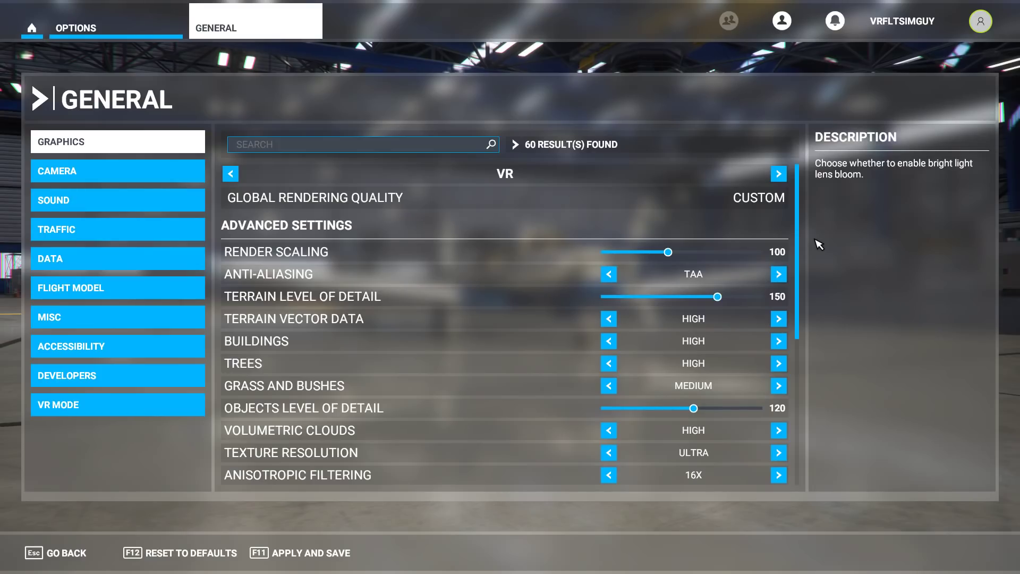
{"action": "key", "text": "alt+Tab"}
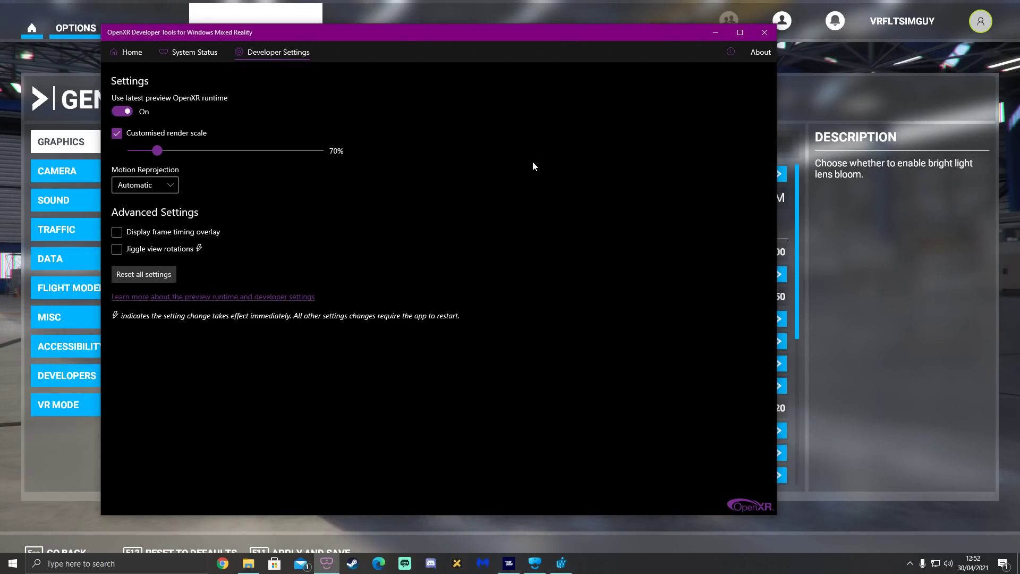
- Set motion reprojection to Disabled and render scale to 80%, then return to the sim
{"action": "left_click", "coordinate": [168, 185]}
{"action": "left_click", "coordinate": [149, 172]}
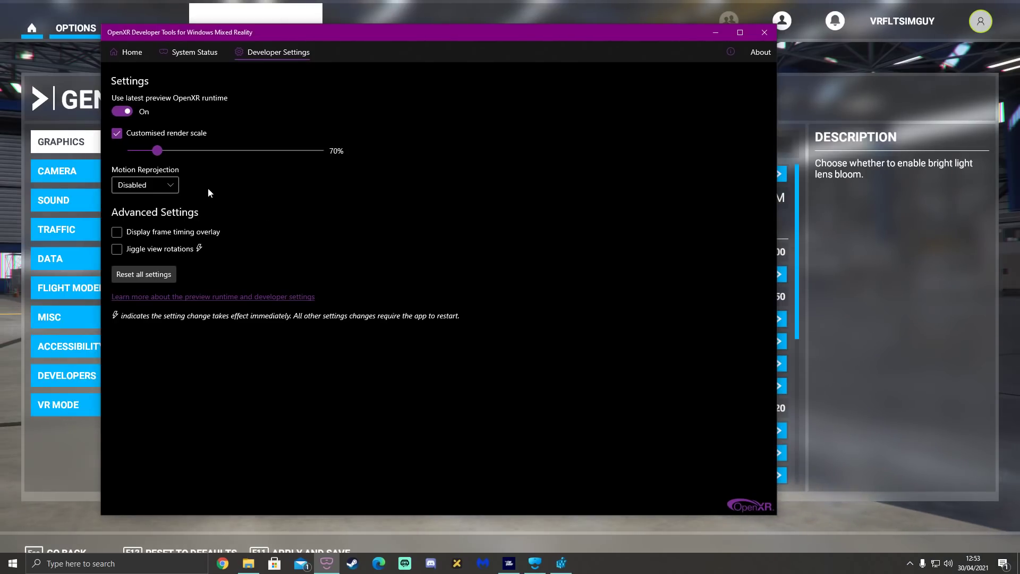
{"action": "mouse_move", "coordinate": [160, 152]}
{"action": "left_mouse_down"}
{"action": "mouse_move", "coordinate": [174, 152]}
{"action": "mouse_move", "coordinate": [167, 154]}
{"action": "left_mouse_up"}
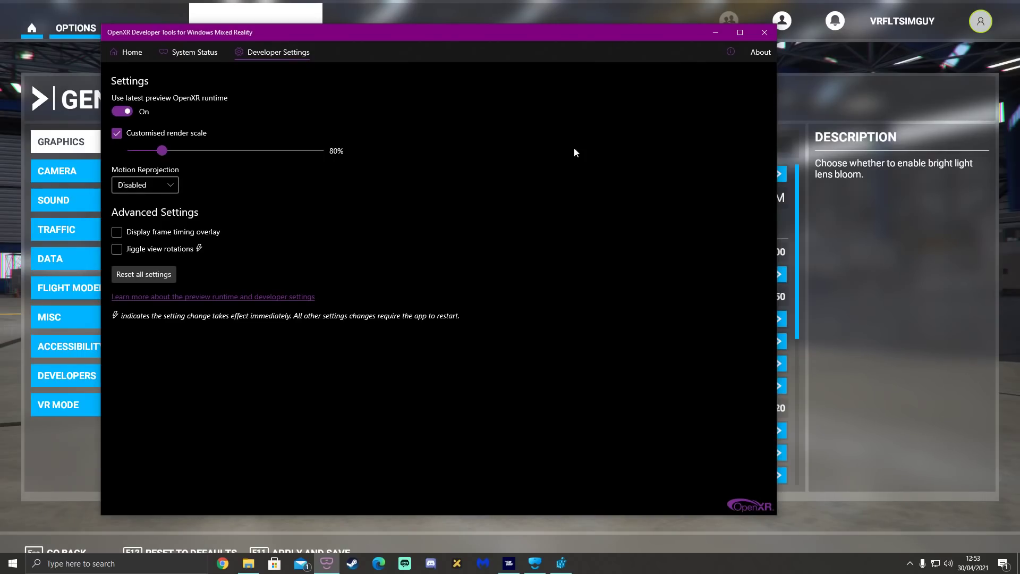
{"action": "left_click", "coordinate": [585, 15]}
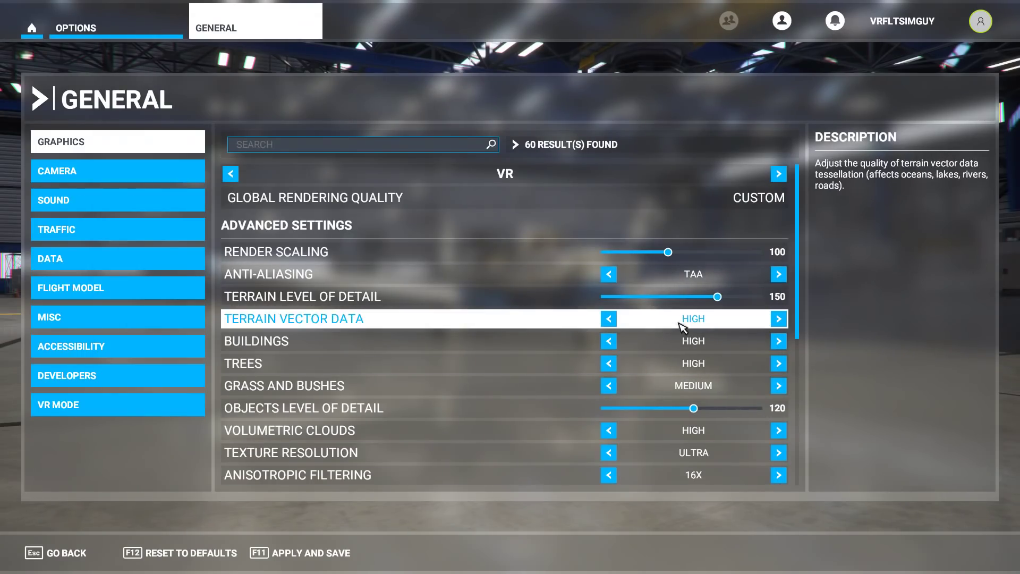
- Scroll the VR graphics list to the bottom and back, then switch to OpenXR Developer Tools
{"action": "left_click_drag", "start_coordinate": [798, 325], "coordinate": [801, 372]}
{"action": "scroll", "coordinate": [786, 420], "scroll_direction": "down", "scroll_amount": 5}
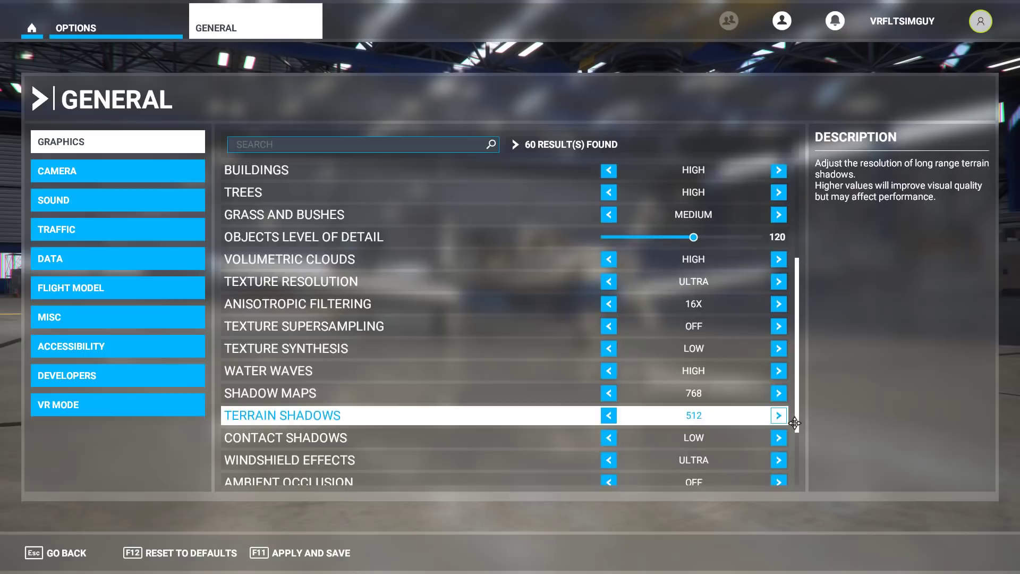
{"action": "scroll", "coordinate": [782, 475], "scroll_direction": "up", "scroll_amount": 6}
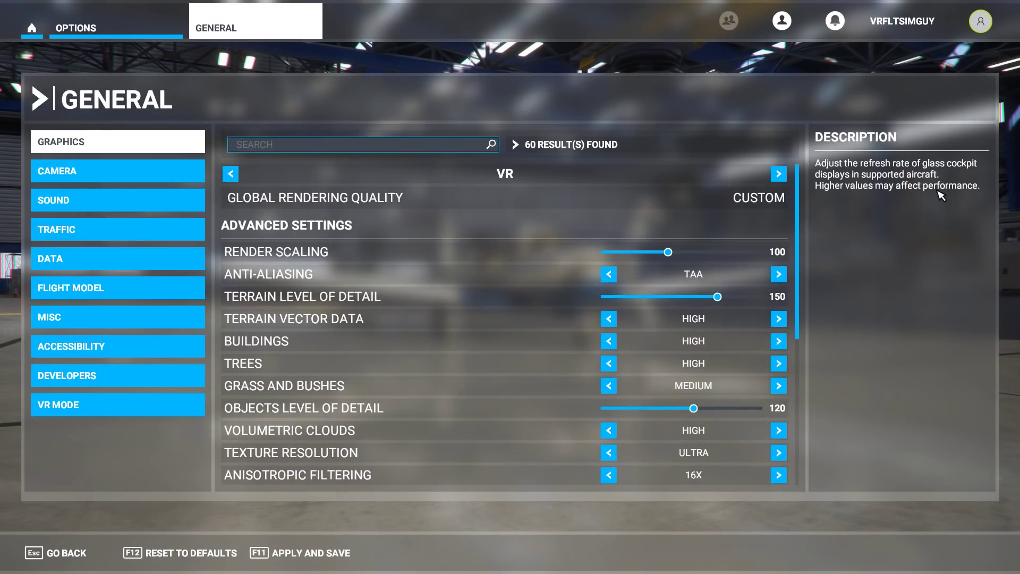
{"action": "key", "text": "alt+Tab"}
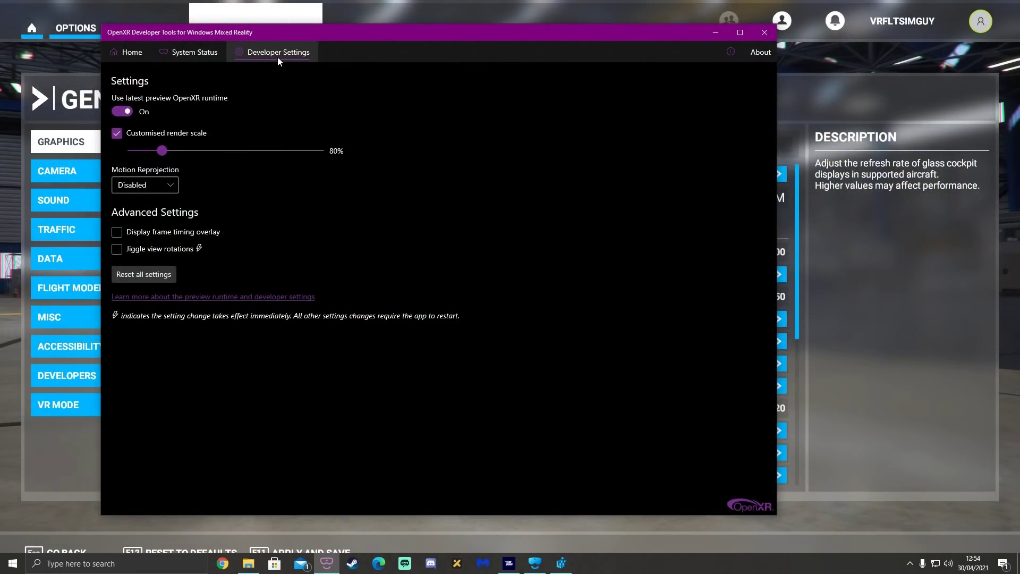
- Show the About panel listing Developer Tools version 106.2104.15001.0
{"action": "left_click", "coordinate": [763, 56]}
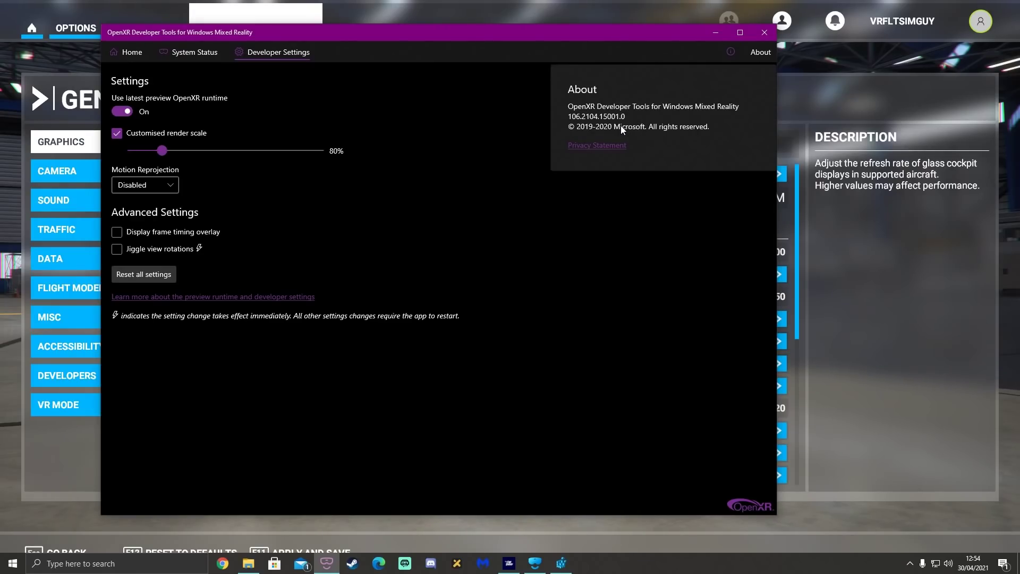
- Run Get updates from Microsoft Store's Downloads and updates page to refresh installed apps
{"action": "left_click", "coordinate": [279, 564]}
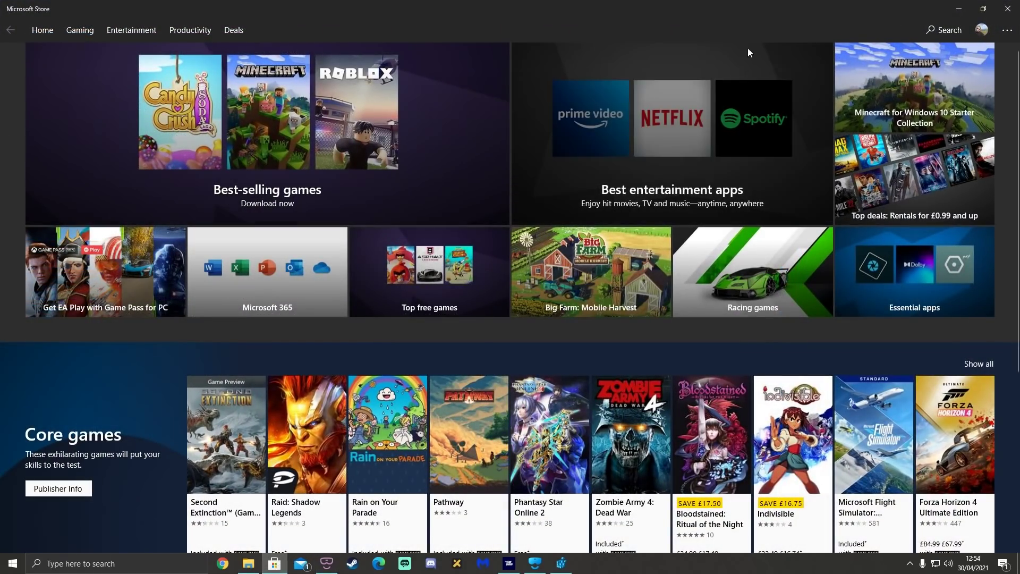
{"action": "left_click", "coordinate": [1014, 31]}
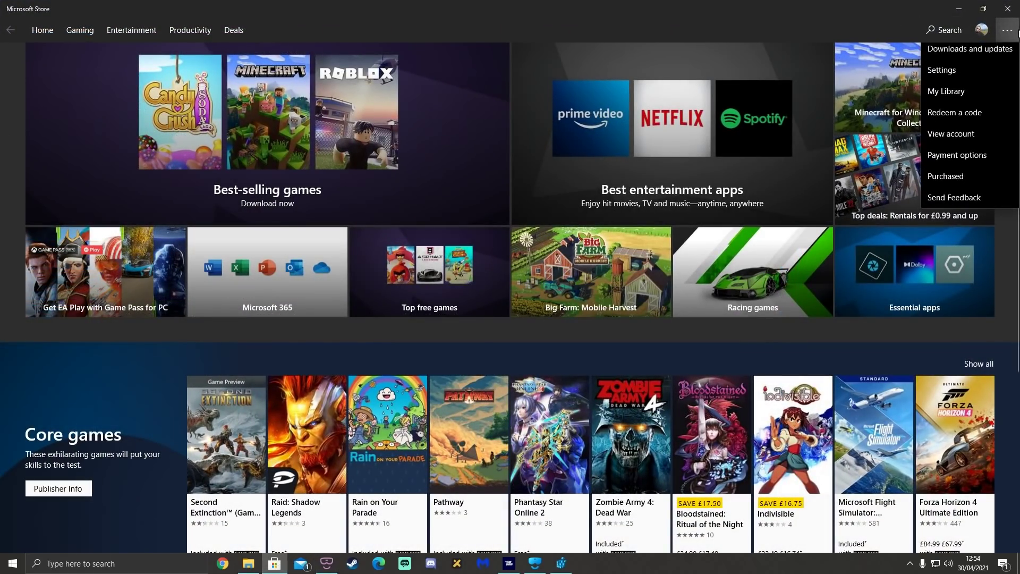
{"action": "left_click", "coordinate": [963, 53]}
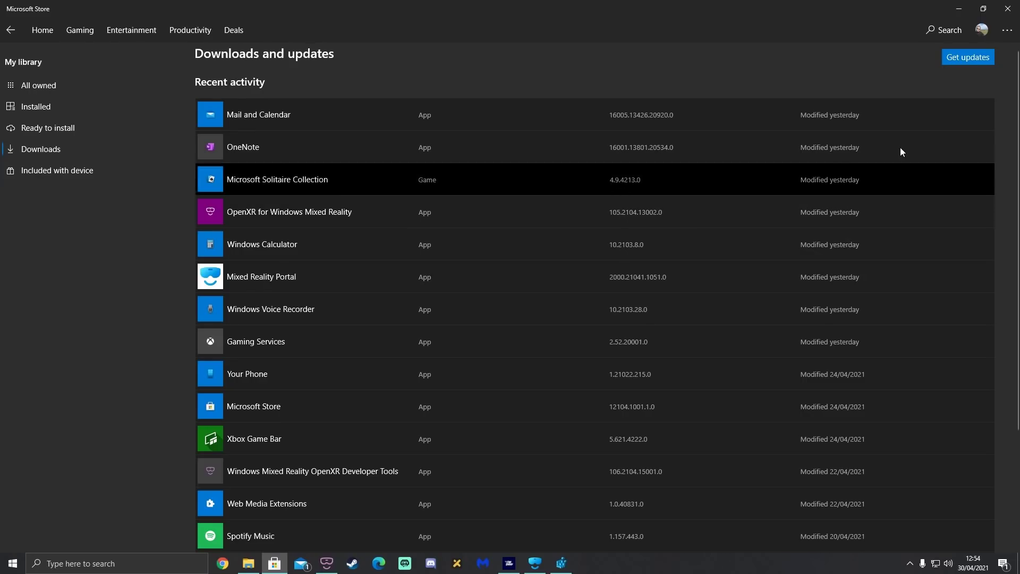
{"action": "left_click", "coordinate": [970, 60]}
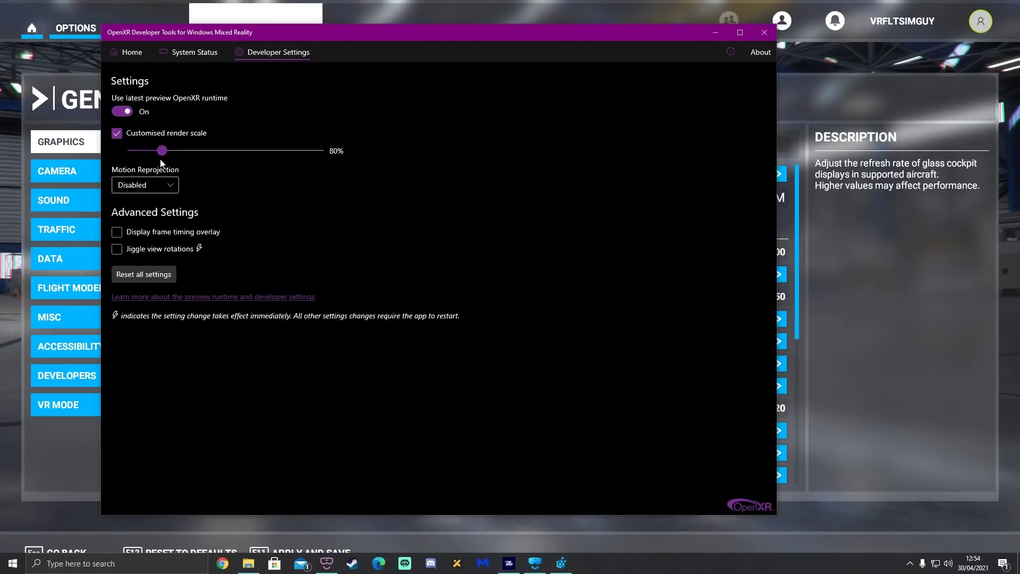
- Lower the custom render scale to 70% and set motion reprojection to Automatic
{"action": "left_click_drag", "start_coordinate": [161, 154], "coordinate": [157, 154]}
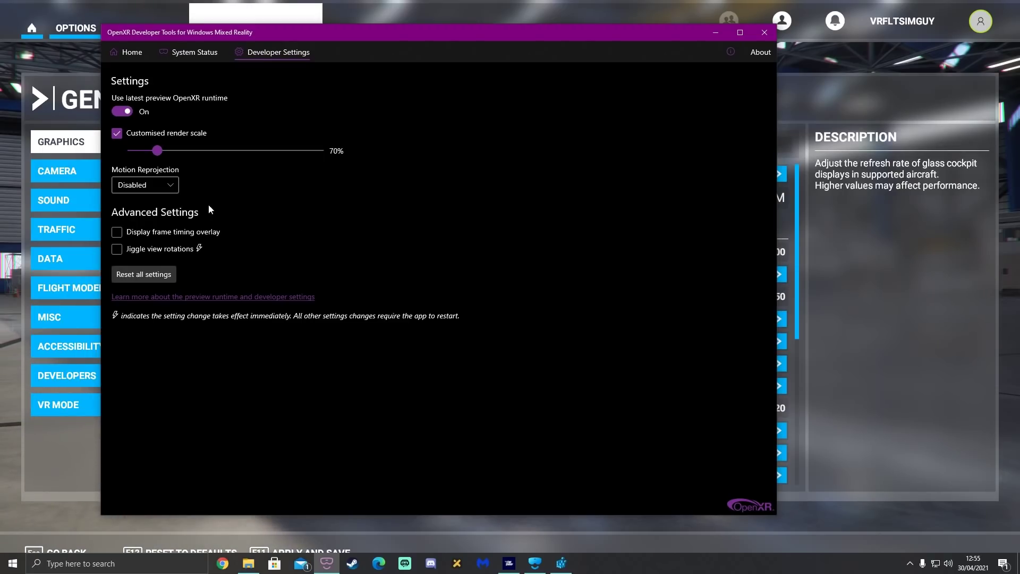
{"action": "left_click", "coordinate": [168, 187]}
{"action": "left_click", "coordinate": [165, 200]}
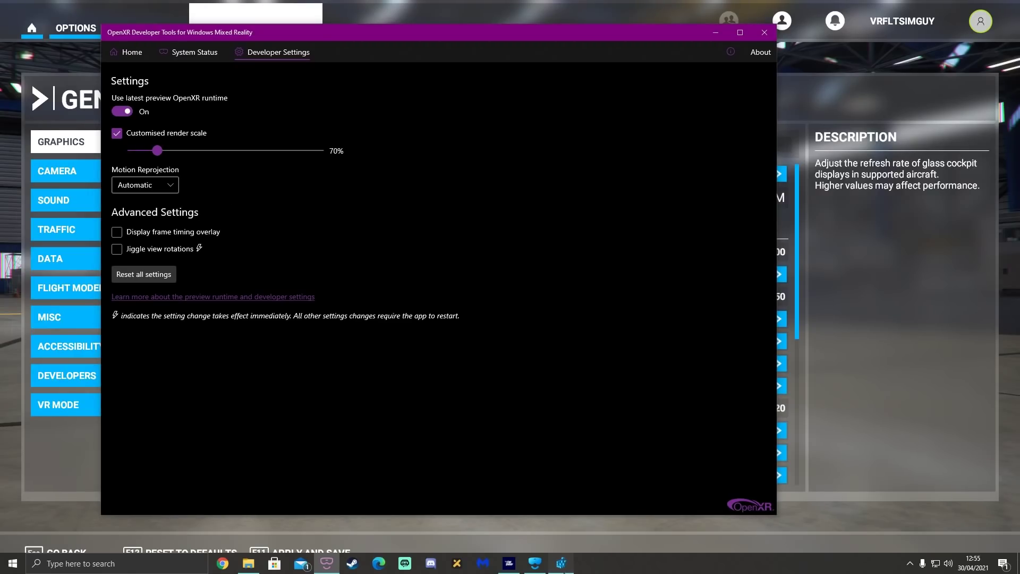
{"action": "left_click", "coordinate": [561, 563]}
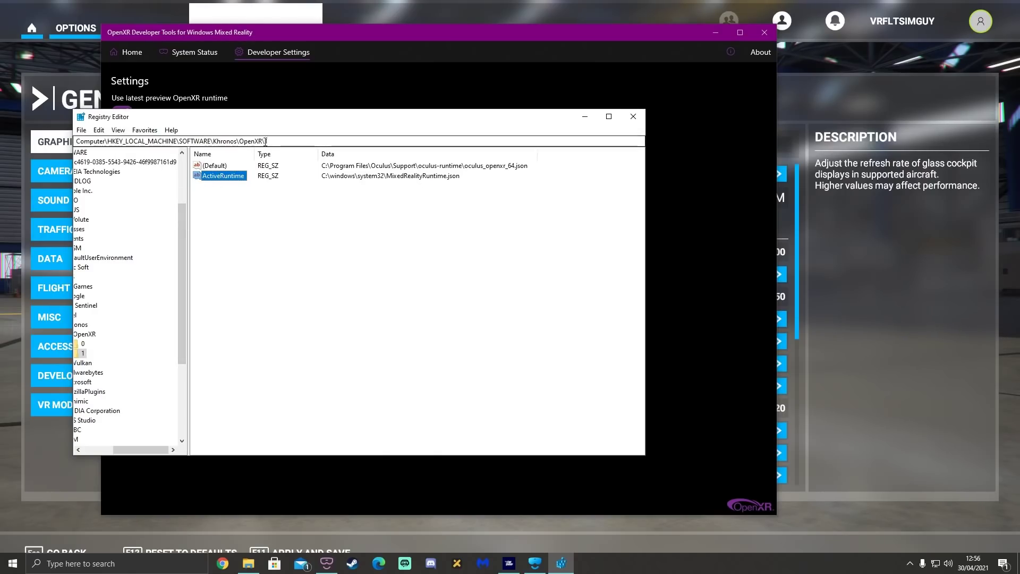
- Select the Khronos\OpenXR\1 key path to confirm ActiveRuntime points to MixedRealityRuntime.json
{"action": "left_click_drag", "start_coordinate": [268, 140], "coordinate": [75, 157]}
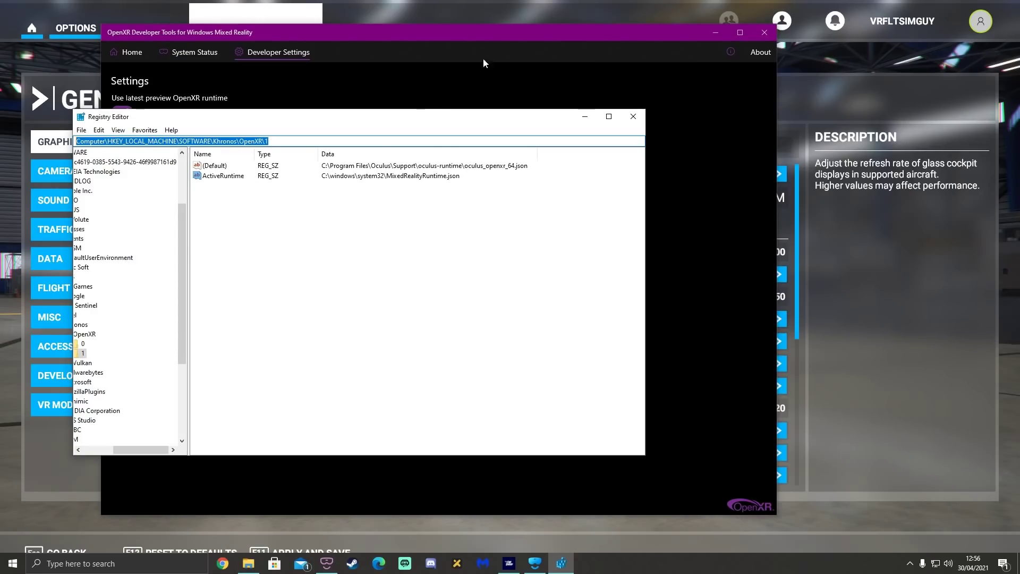
{"action": "left_click", "coordinate": [508, 39]}
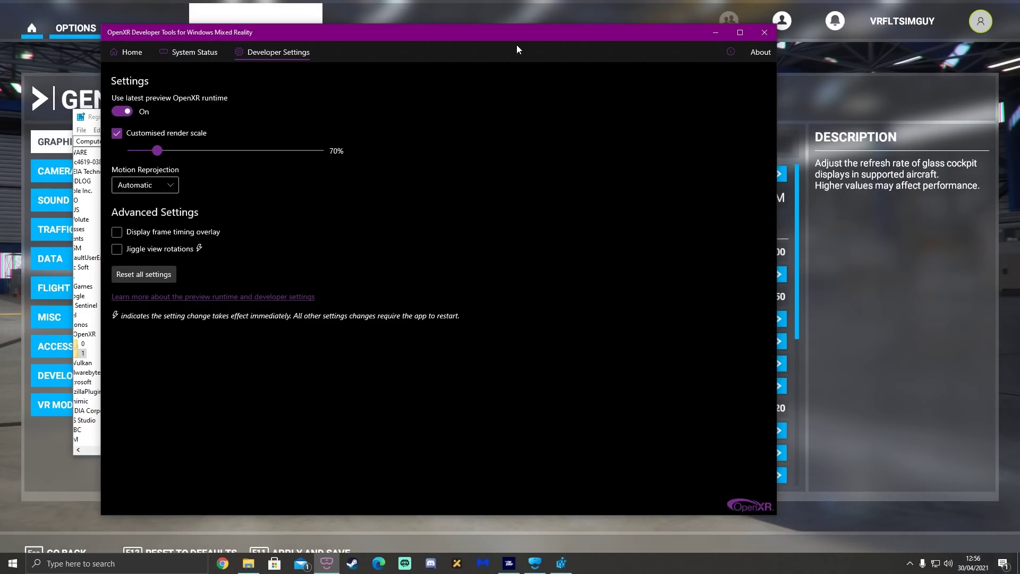
- Bring Flight Simulator's VR graphics options, with render scaling 100, to the front
{"action": "left_click", "coordinate": [645, 18]}
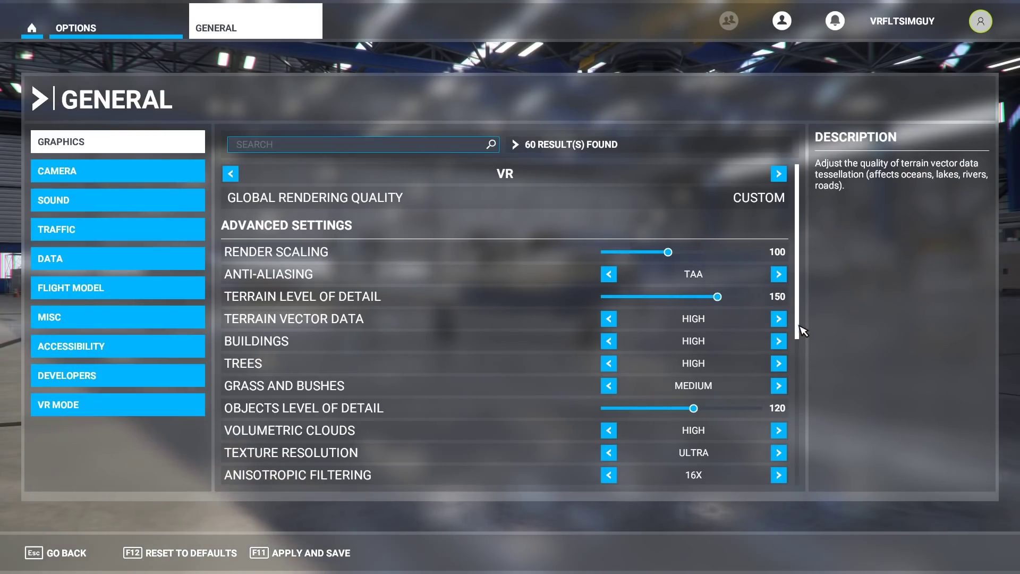
{"action": "left_click_drag", "start_coordinate": [797, 328], "coordinate": [834, 227]}
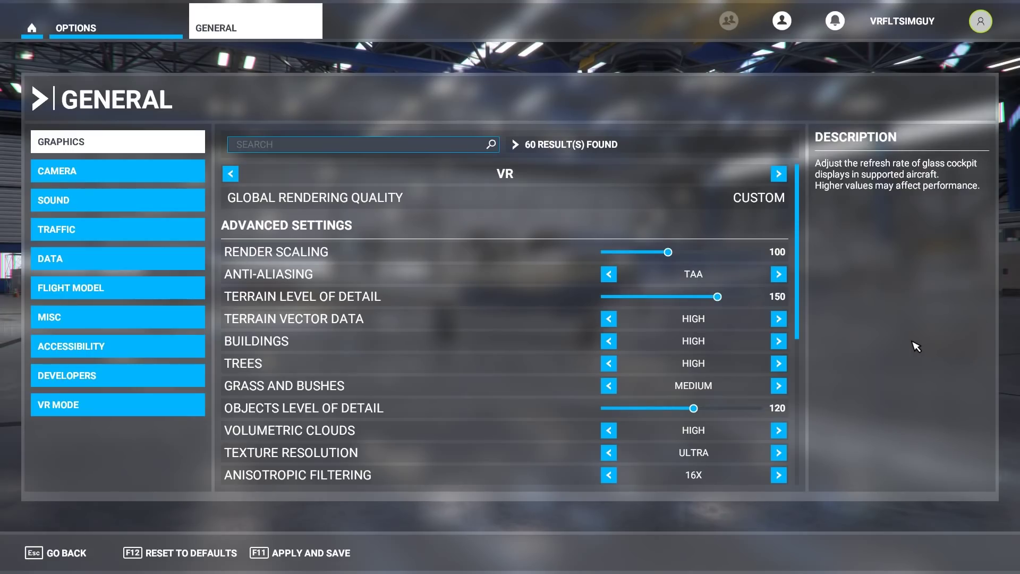
- Alt+Tab out of Microsoft Flight Simulator to reach the NVIDIA Control Panel
{"action": "key", "text": "alt+Tab"}
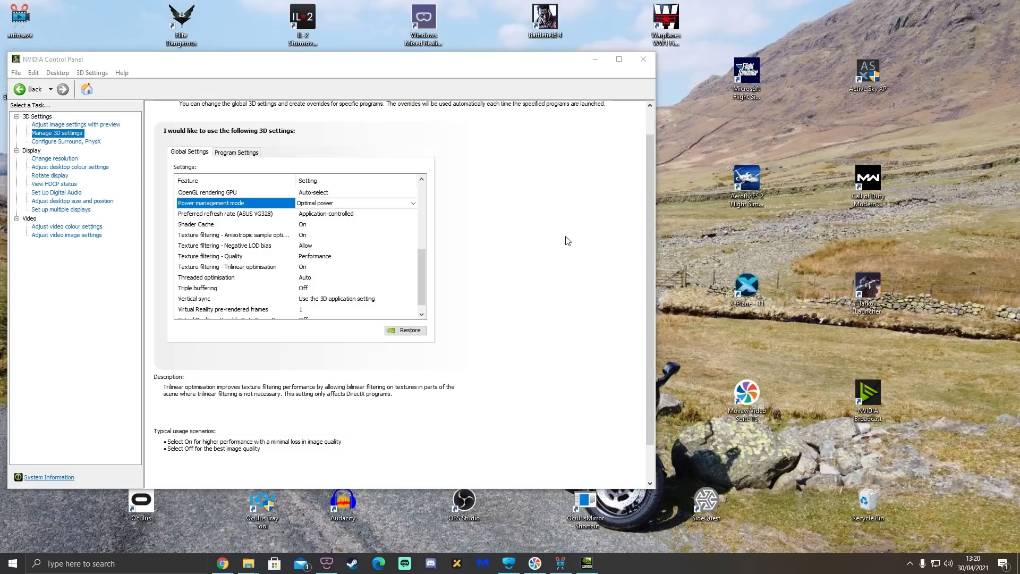
- Scroll through the NVIDIA global 3D settings, leaving power management mode at Optimal power
{"action": "mouse_move", "coordinate": [203, 260]}
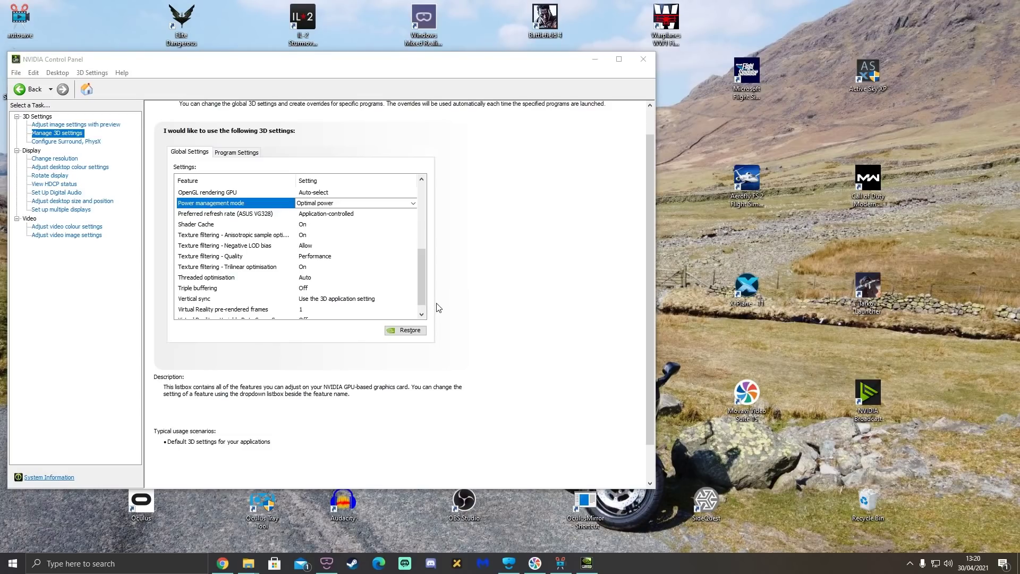
{"action": "mouse_move", "coordinate": [185, 301]}
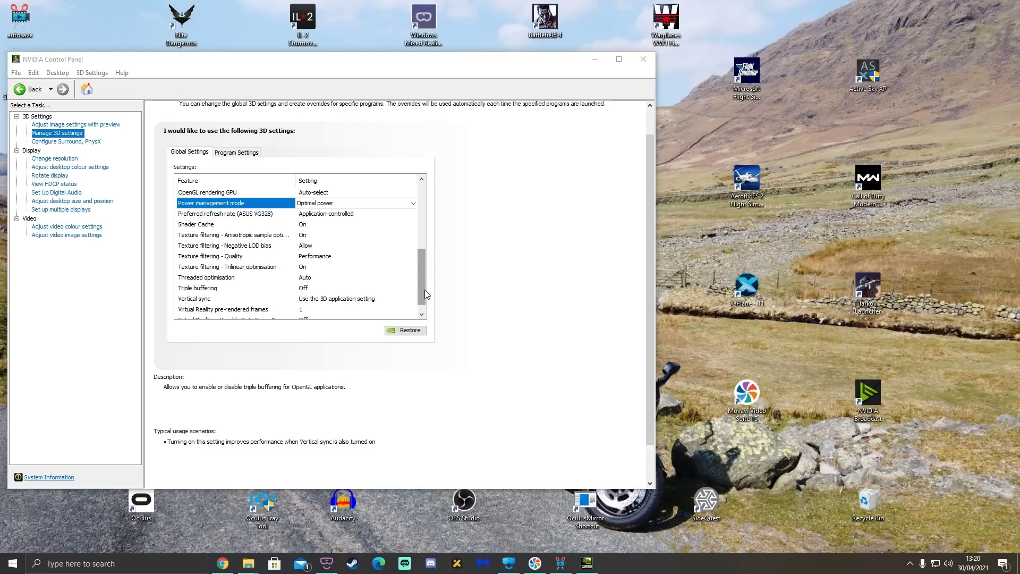
{"action": "left_click_drag", "start_coordinate": [426, 288], "coordinate": [428, 289]}
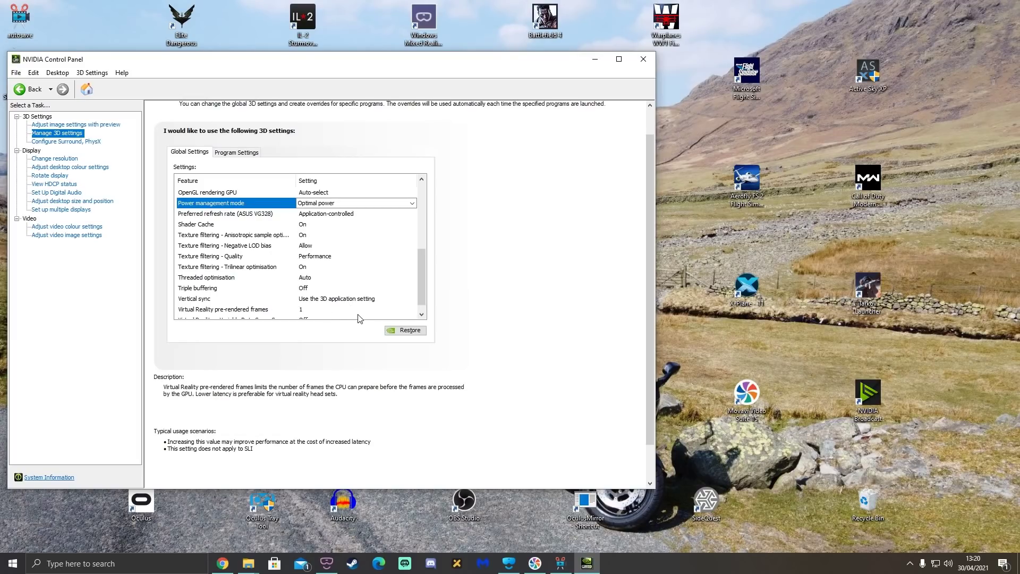
{"action": "left_click_drag", "start_coordinate": [420, 272], "coordinate": [422, 266]}
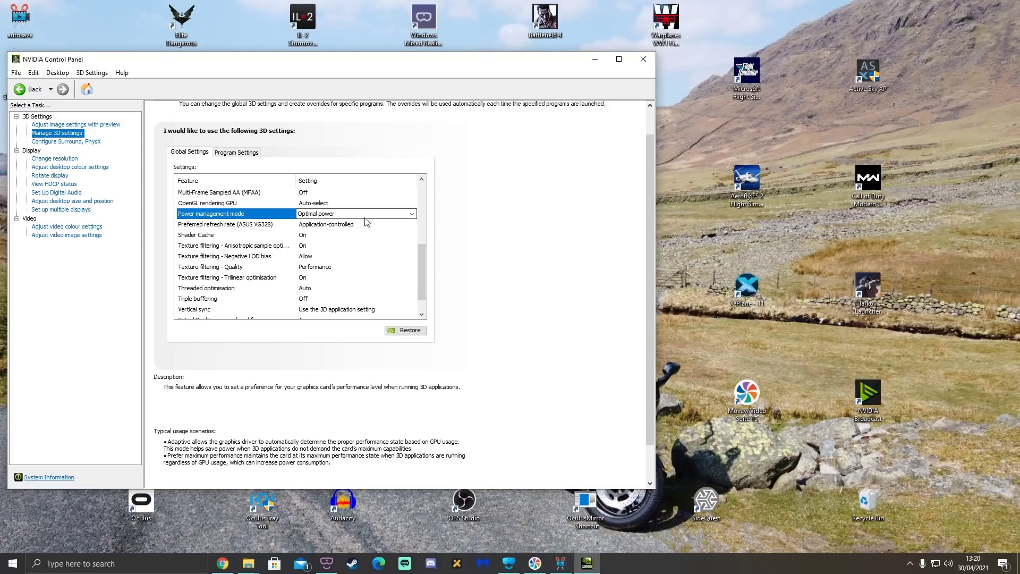
{"action": "left_click", "coordinate": [412, 214]}
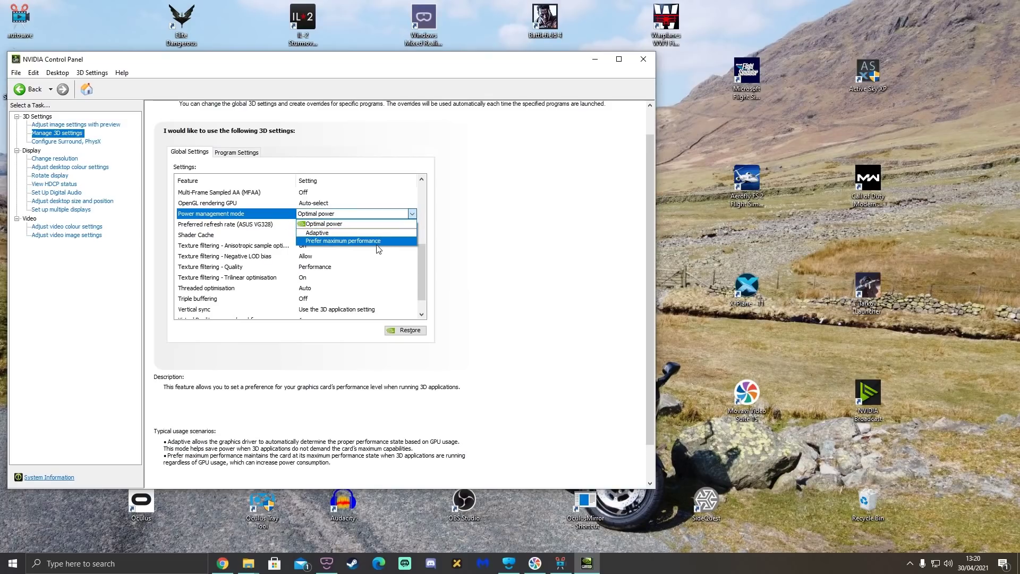
{"action": "left_click", "coordinate": [494, 258]}
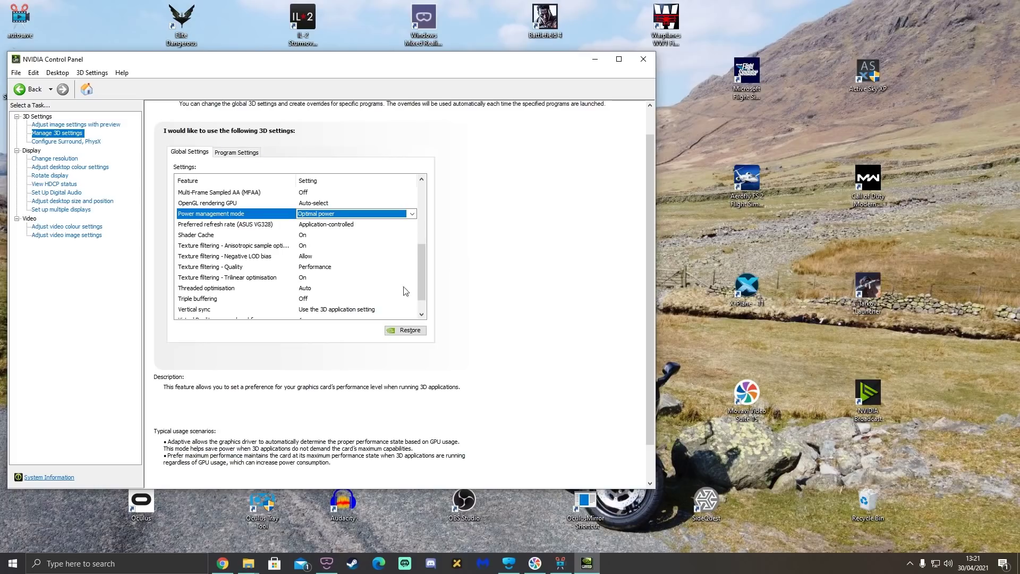
{"action": "left_click", "coordinate": [13, 563]}
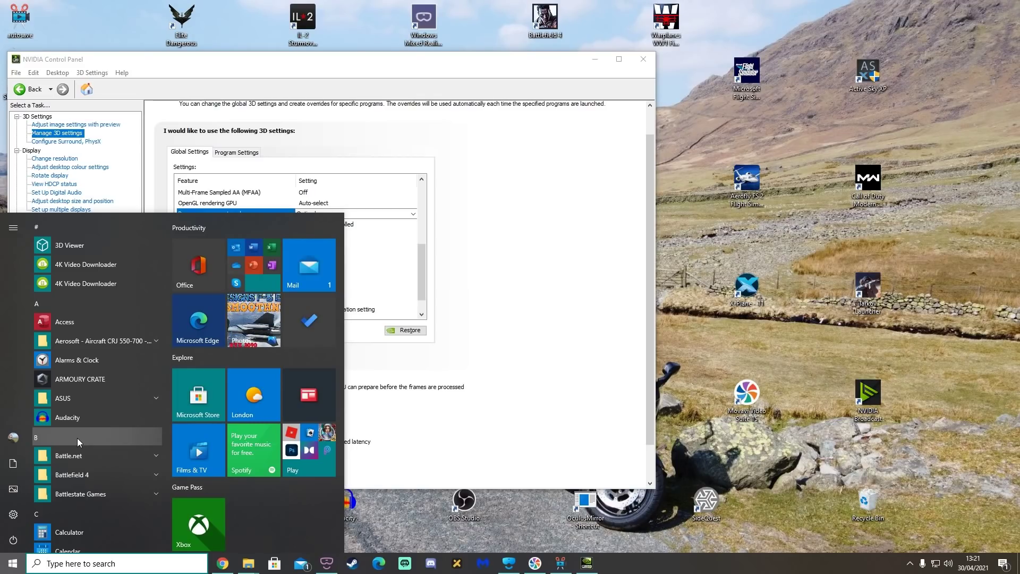
- Search 'gpu' to open Graphics settings, confirm GPU scheduling is On, then close Settings
{"action": "type", "text": "gpu"}
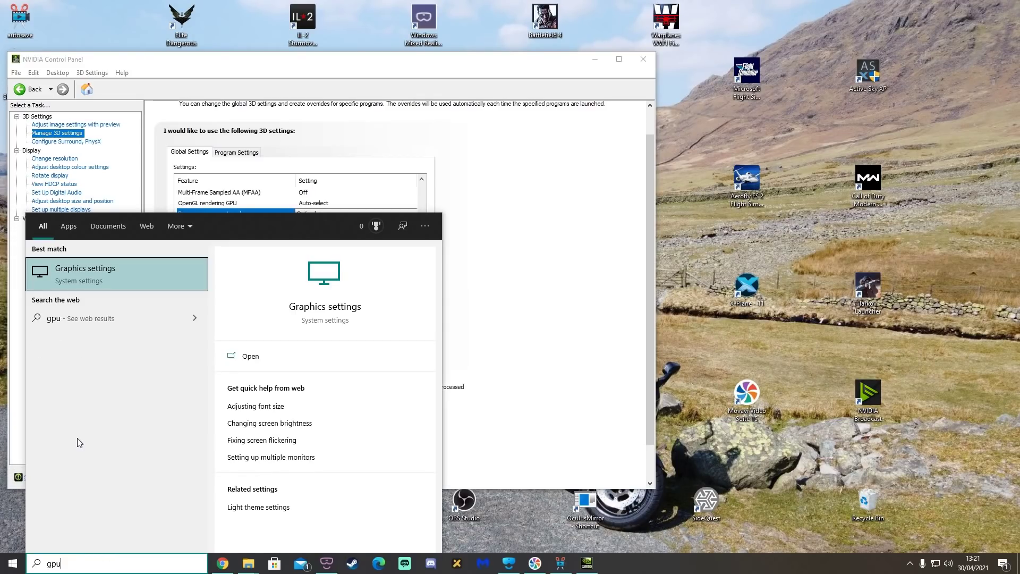
{"action": "left_click", "coordinate": [80, 280]}
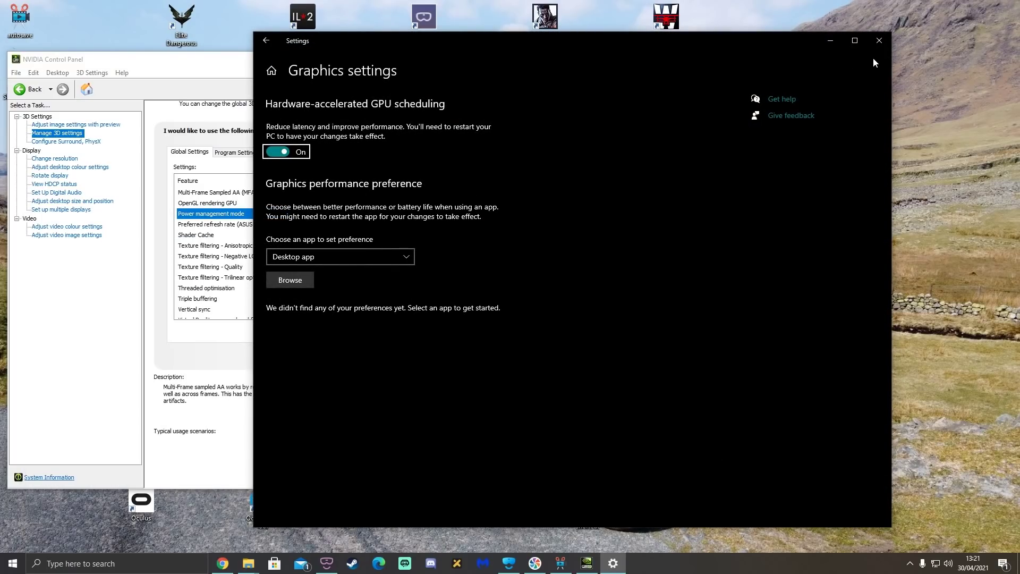
{"action": "left_click", "coordinate": [878, 43]}
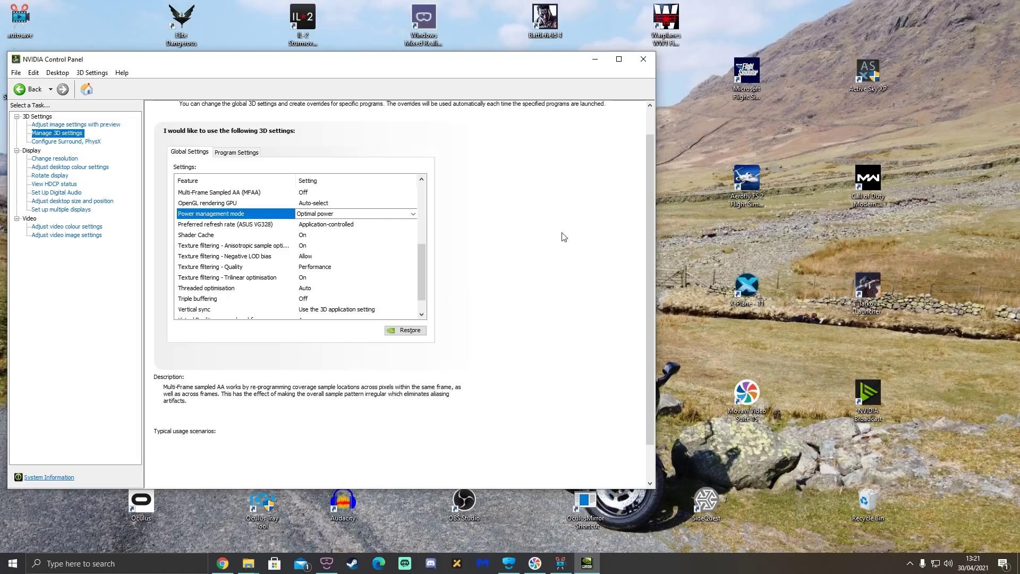
{"action": "left_click_drag", "start_coordinate": [648, 218], "coordinate": [649, 195]}
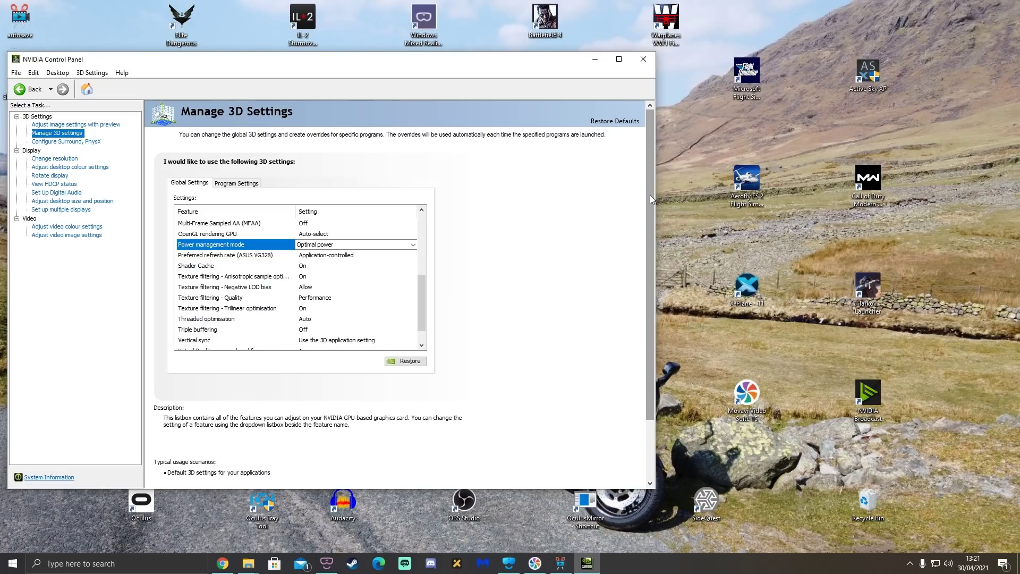
{"action": "left_click", "coordinate": [49, 478]}
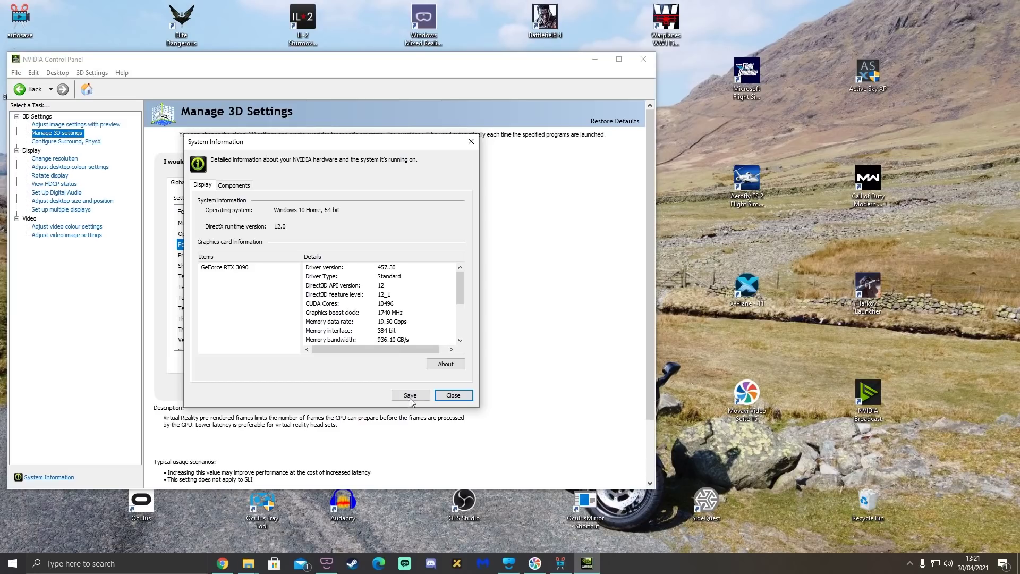
{"action": "left_click", "coordinate": [452, 396]}
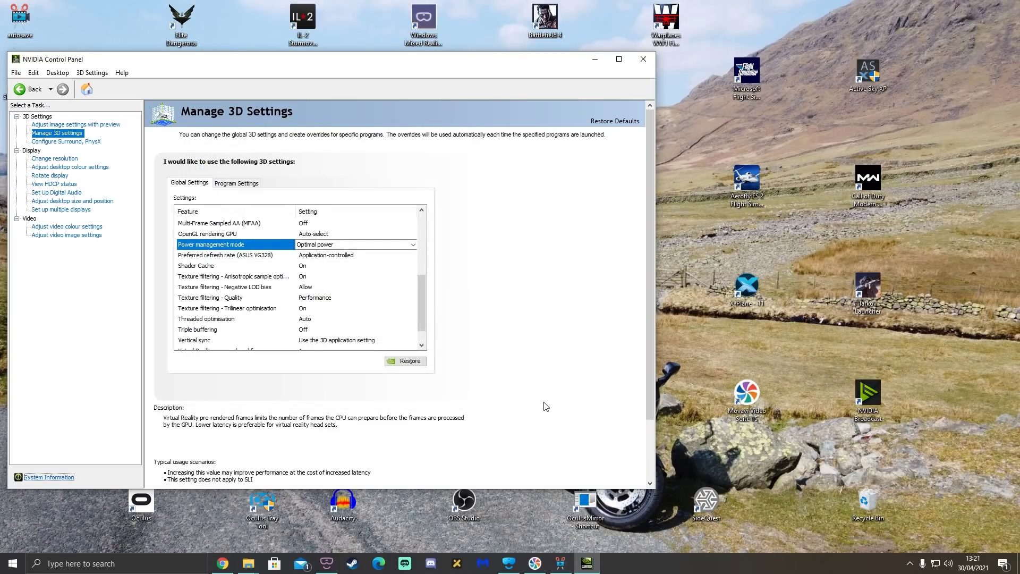